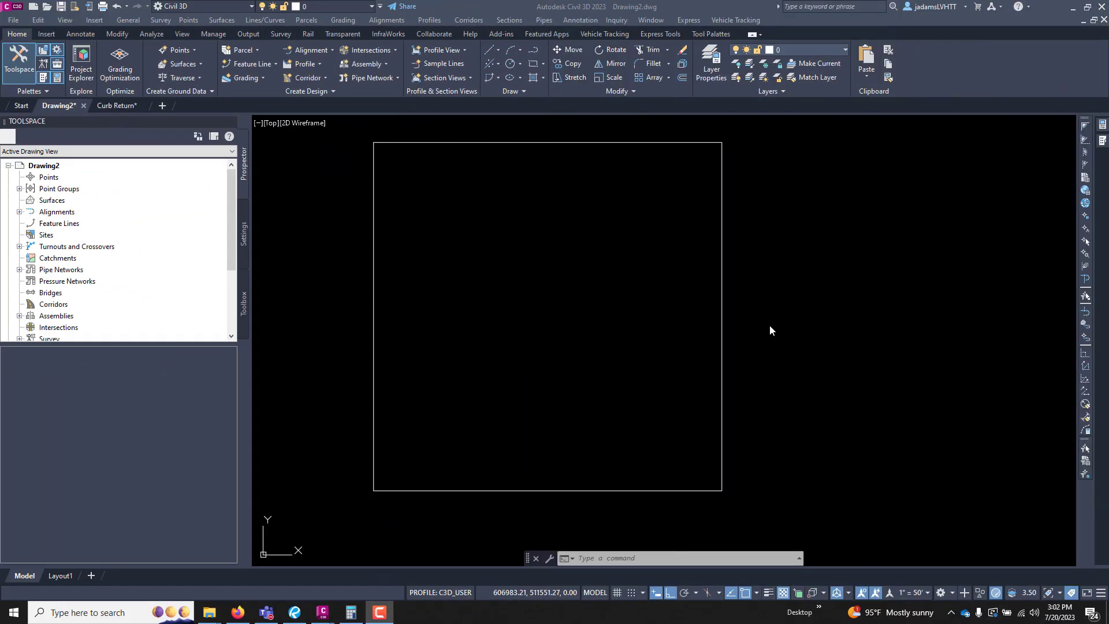
Step: Select and then deselect the square polyline, recentring it in the view
{"action": "left_click", "coordinate": [854, 223]}
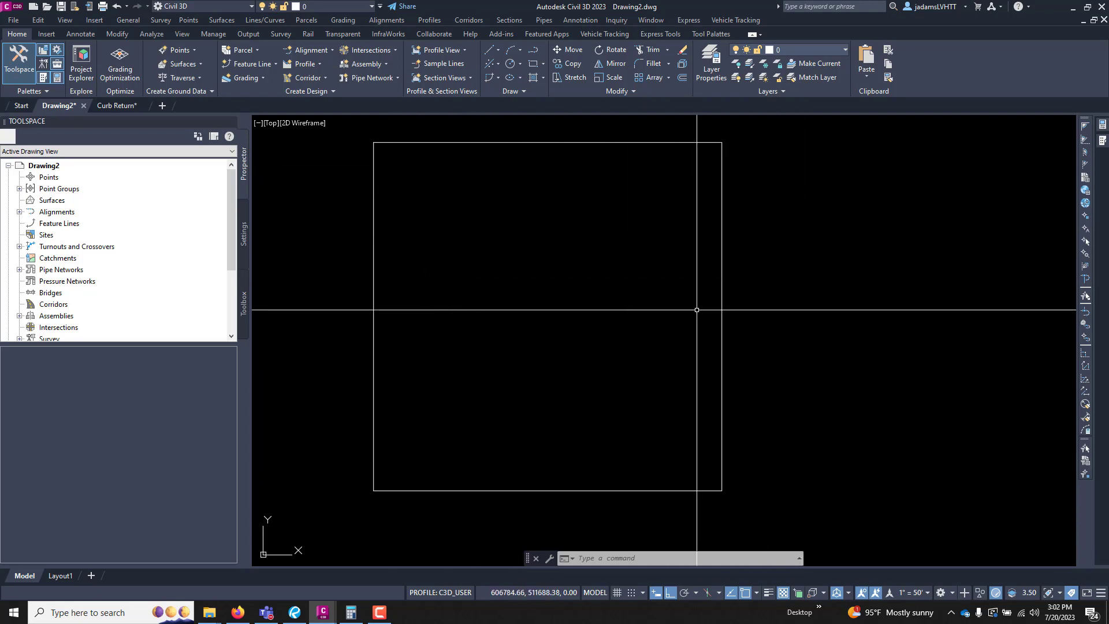
{"action": "scroll", "coordinate": [688, 361], "scroll_direction": "down", "scroll_amount": 2}
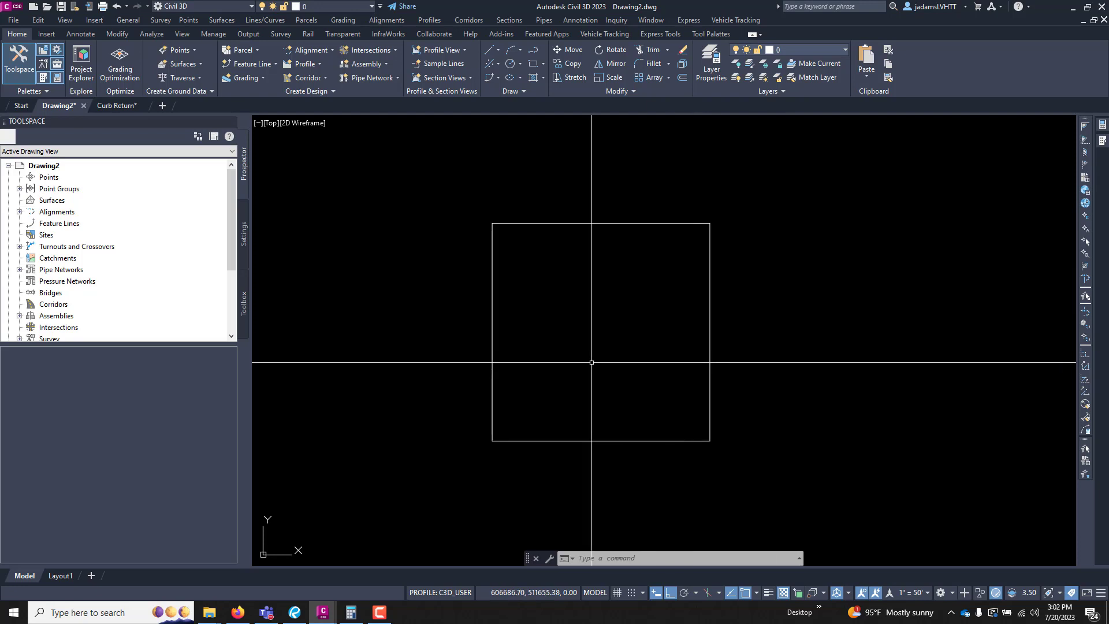
{"action": "left_click", "coordinate": [657, 224]}
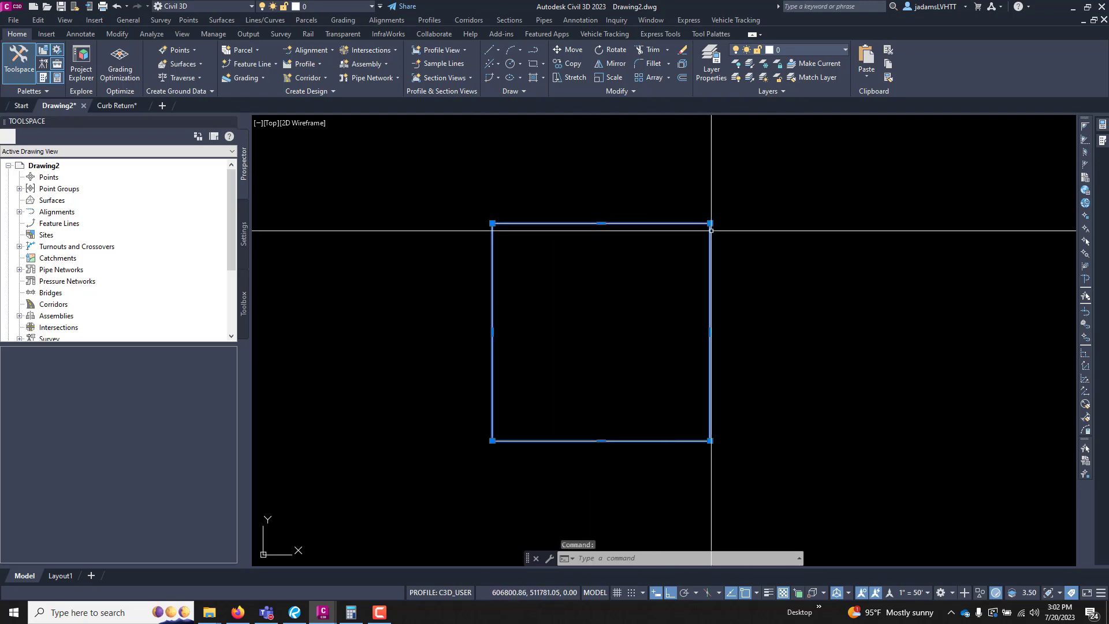
{"action": "left_click", "coordinate": [788, 383]}
{"action": "key", "text": "Escape"}
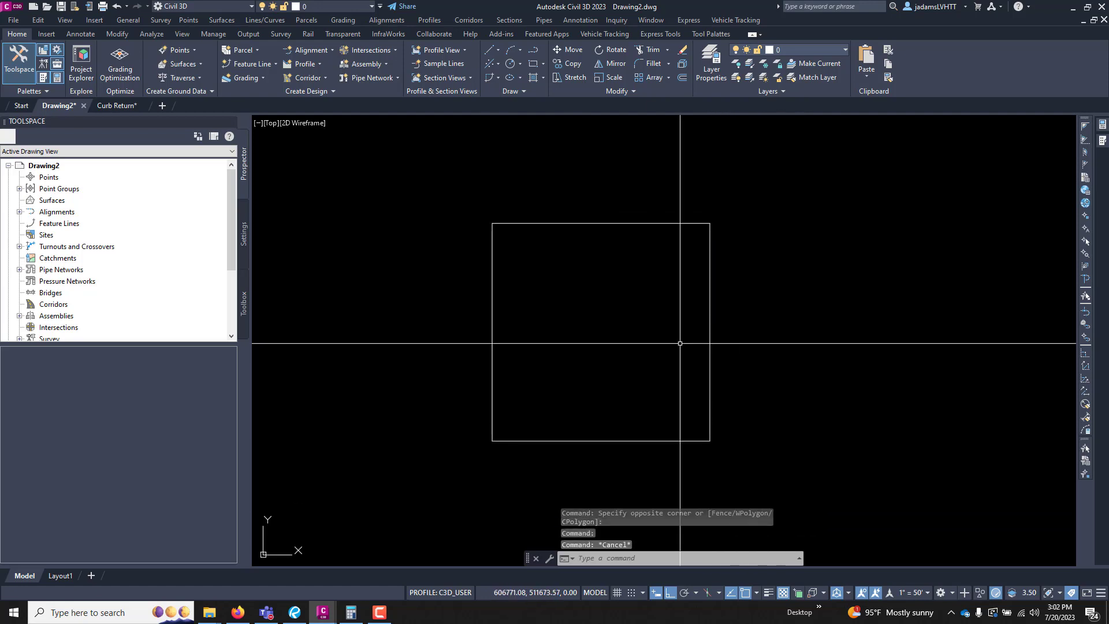
{"action": "mouse_move", "coordinate": [619, 329]}
{"action": "middle_mouse_down"}
{"action": "mouse_move", "coordinate": [626, 290]}
{"action": "mouse_move", "coordinate": [622, 311]}
{"action": "middle_mouse_up"}
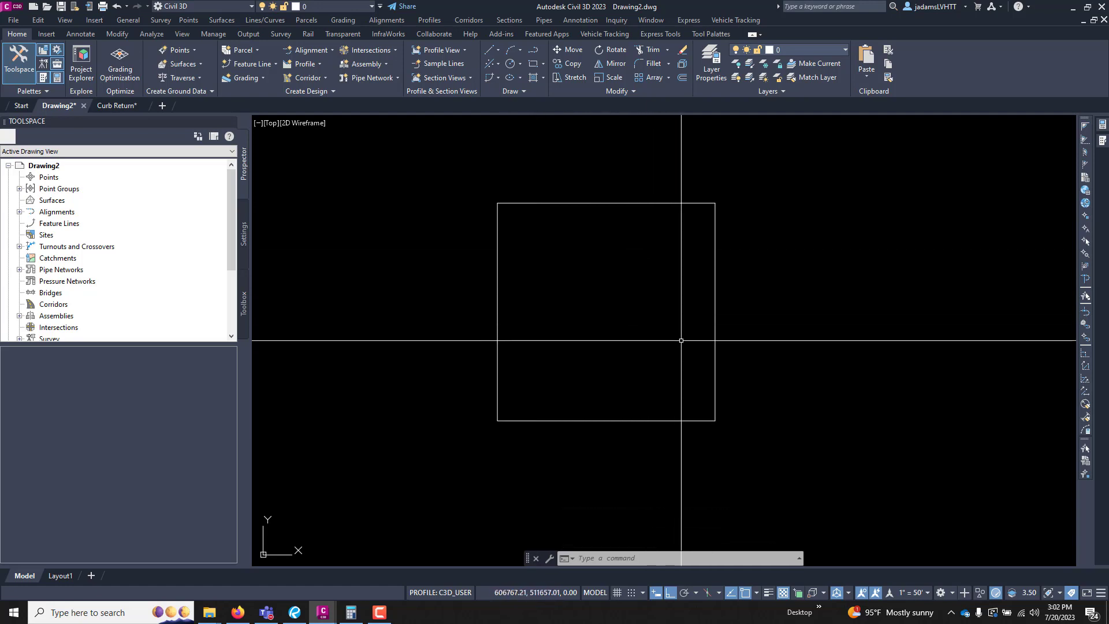
Step: Start a multiline text box from the Annotate tab, then close the empty editor
{"action": "left_click", "coordinate": [82, 33]}
{"action": "left_click", "coordinate": [83, 58]}
{"action": "left_click", "coordinate": [548, 273]}
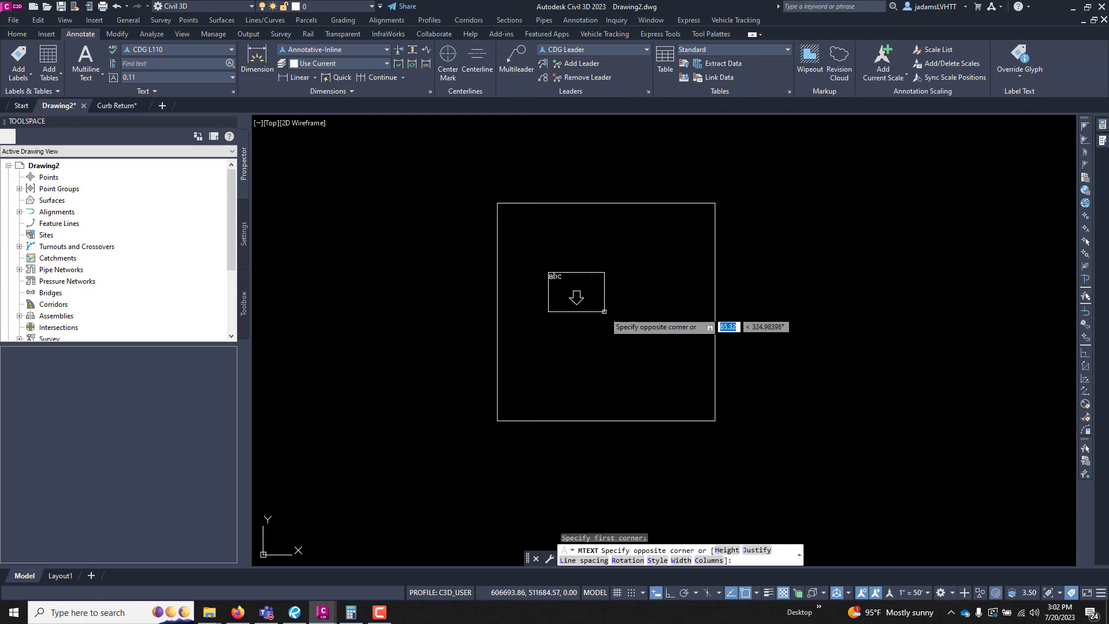
{"action": "left_click", "coordinate": [657, 334]}
{"action": "left_click", "coordinate": [717, 257]}
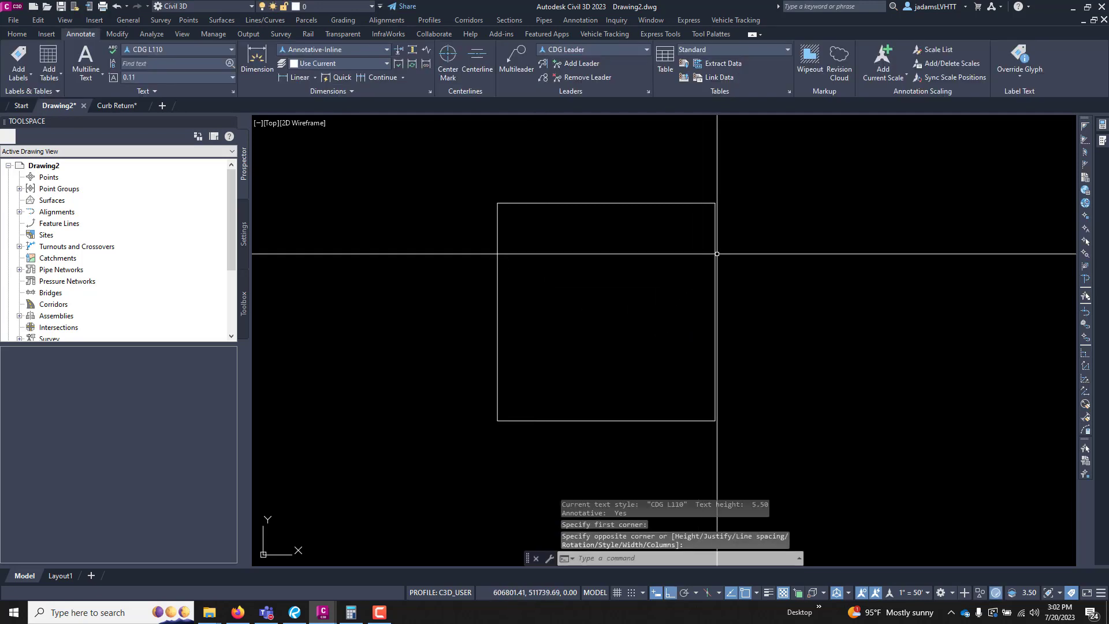
Step: Show the square polyline's properties and copy its total area, 43264.00
{"action": "left_click", "coordinate": [717, 257]}
{"action": "key", "text": "ctrl+1"}
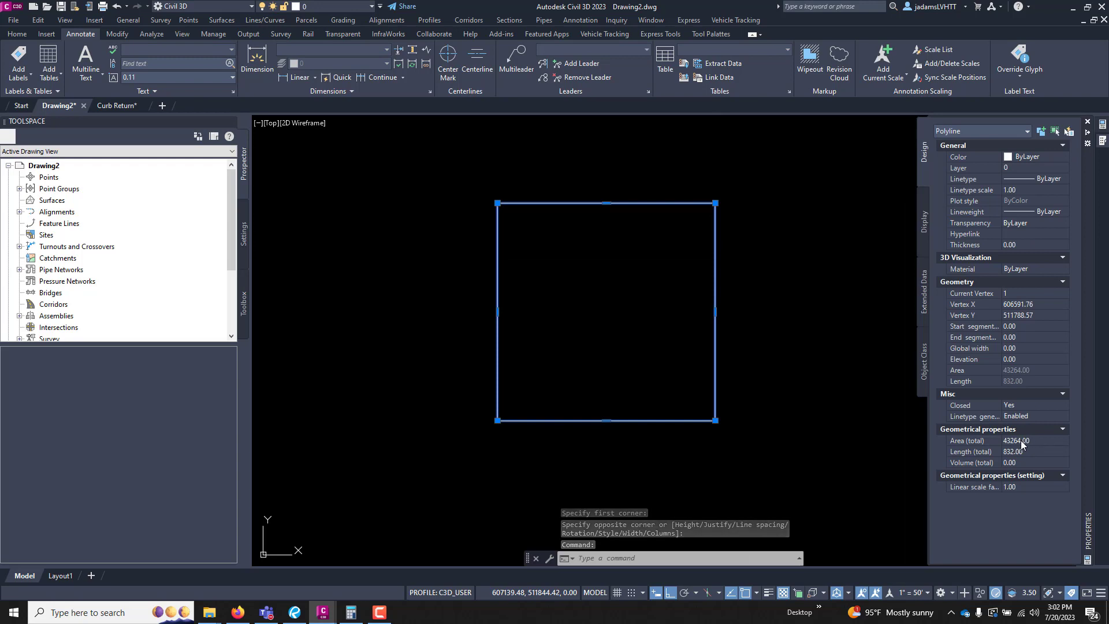
{"action": "left_click", "coordinate": [1014, 441]}
{"action": "right_click", "coordinate": [1014, 441]}
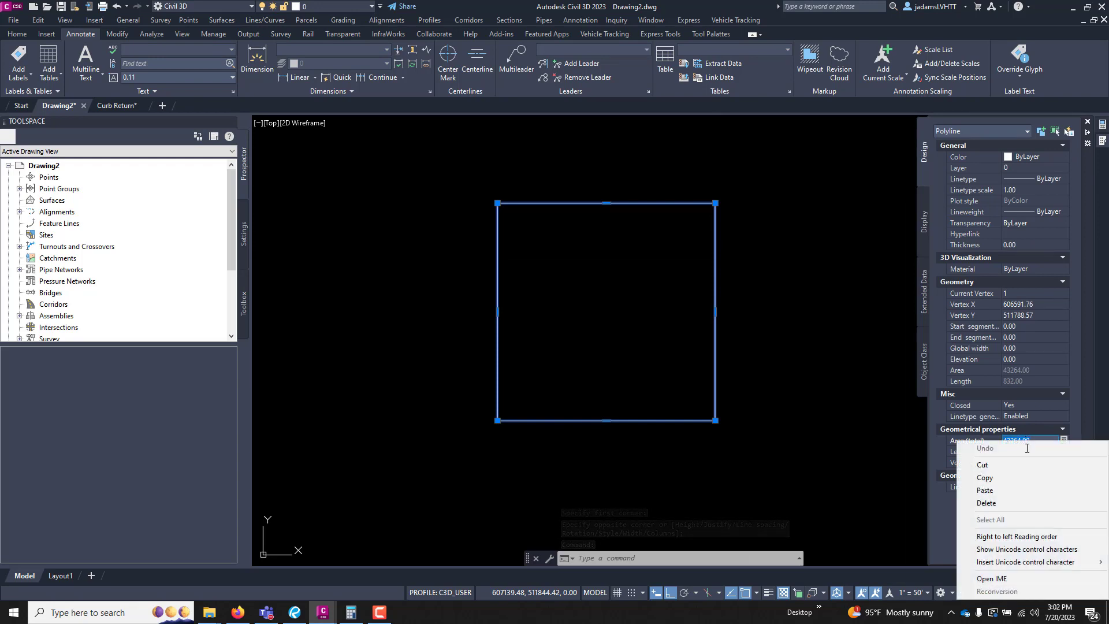
{"action": "left_click", "coordinate": [1010, 478]}
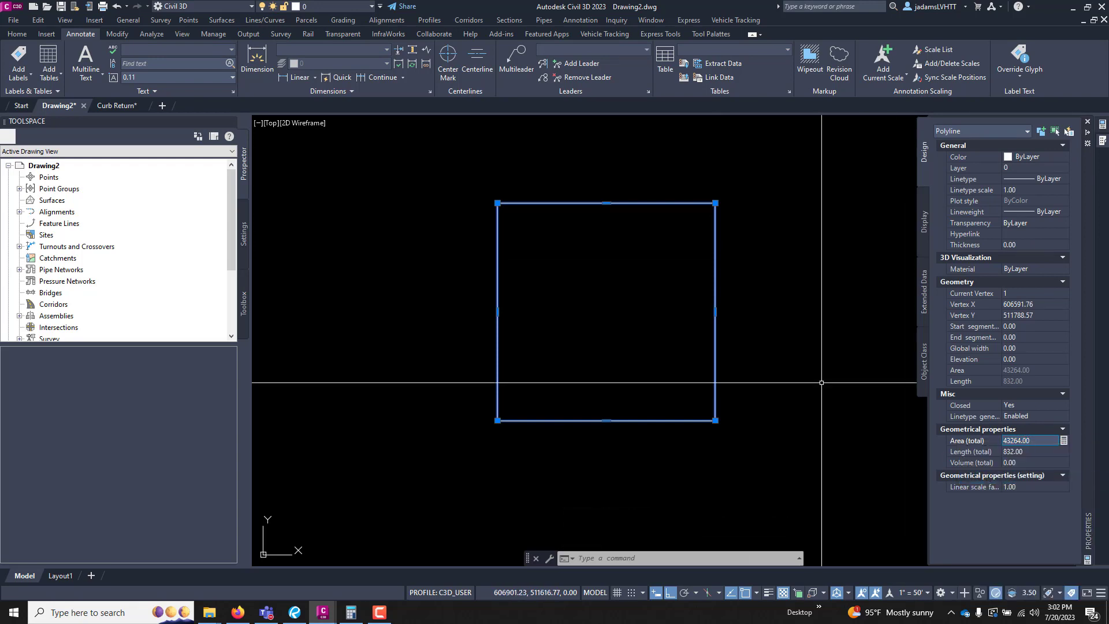
Step: Divide the 43264.00 area by 43560 in QuickCalc, giving 0.993204775 acres
{"action": "left_click", "coordinate": [1063, 441]}
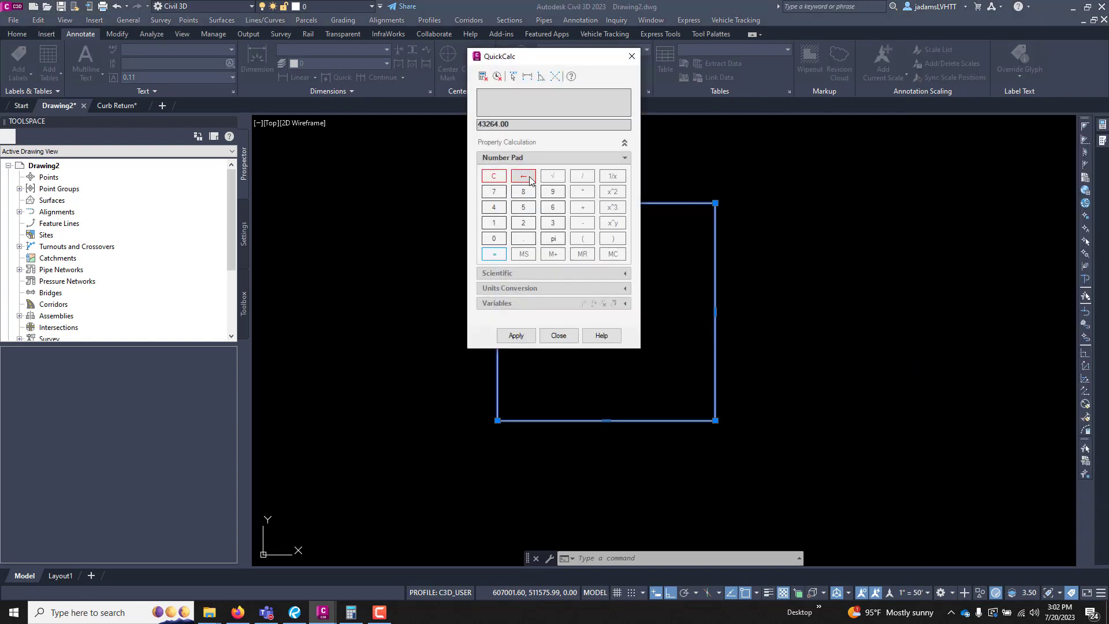
{"action": "left_click", "coordinate": [581, 177]}
{"action": "key", "text": "Return"}
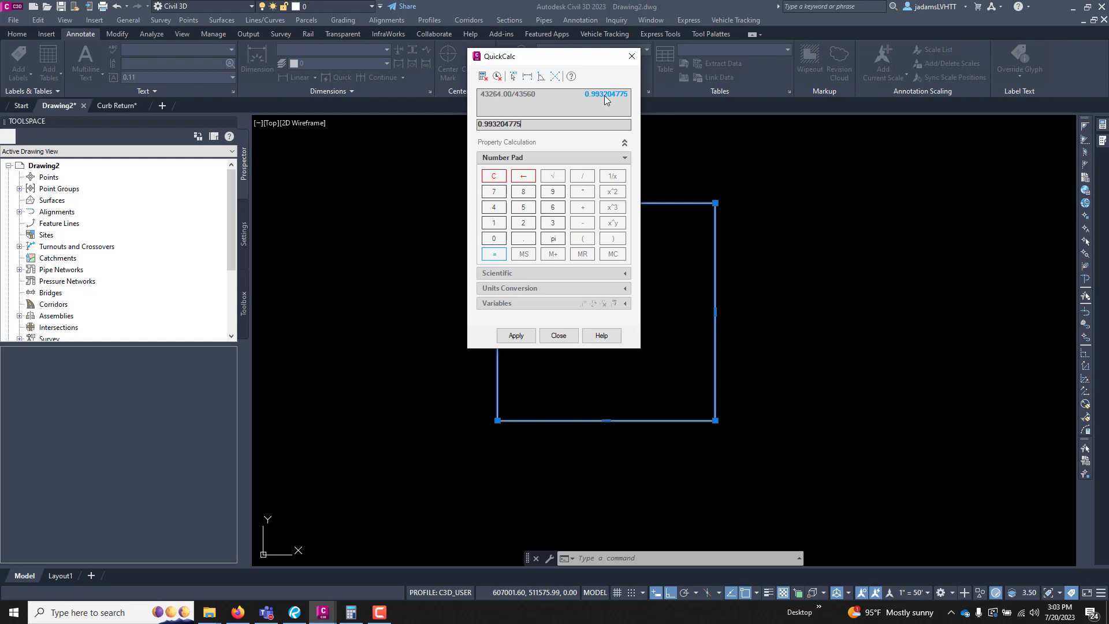
{"action": "left_click", "coordinate": [629, 61]}
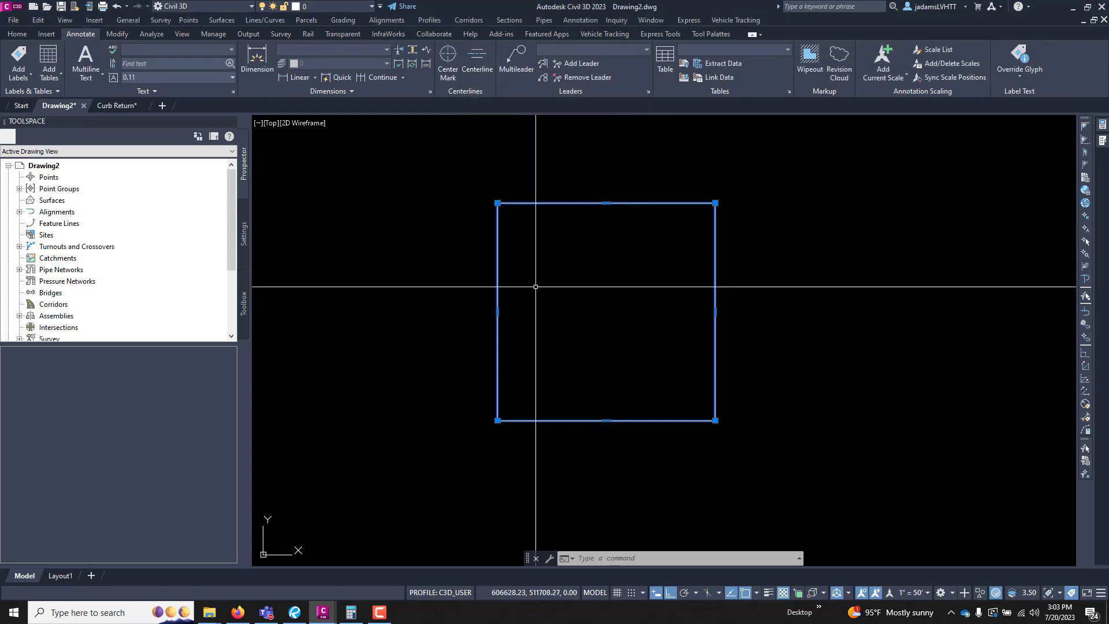
{"action": "left_click", "coordinate": [86, 55]}
{"action": "left_click", "coordinate": [558, 234]}
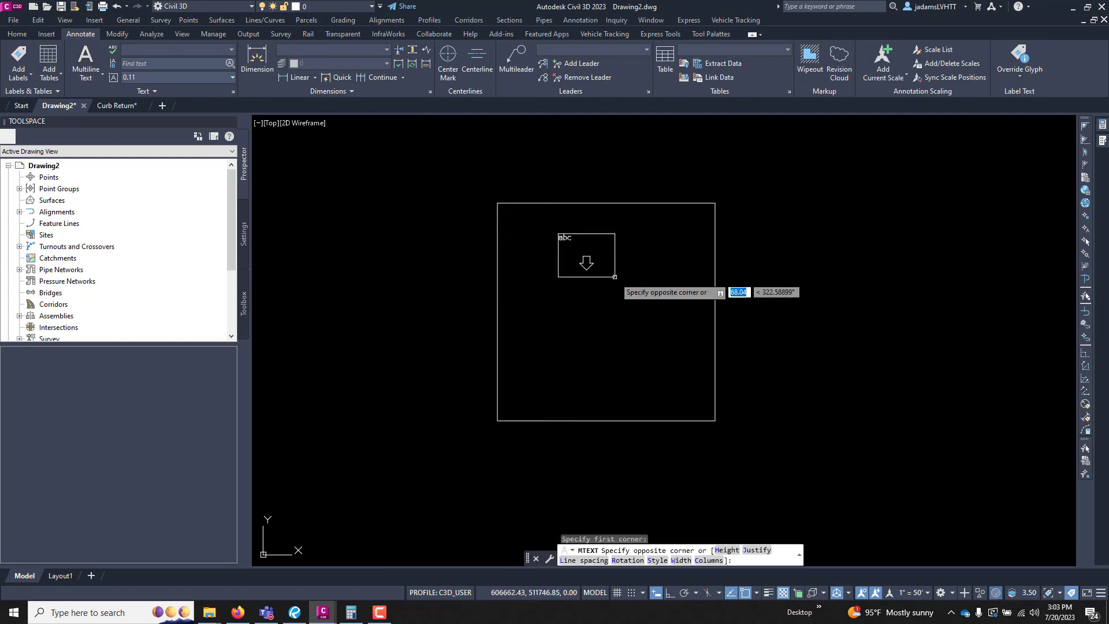
{"action": "left_click", "coordinate": [688, 269]}
{"action": "type", "text": "A CREA"}
{"action": "key", "text": "BackSpace"}
{"action": "key", "text": "BackSpace"}
{"action": "key", "text": "BackSpace"}
{"action": "key", "text": "BackSpace"}
{"action": "key", "text": "BackSpace"}
{"action": "key", "text": "BackSpace"}
{"action": "type", "text": "1 ACRE"}
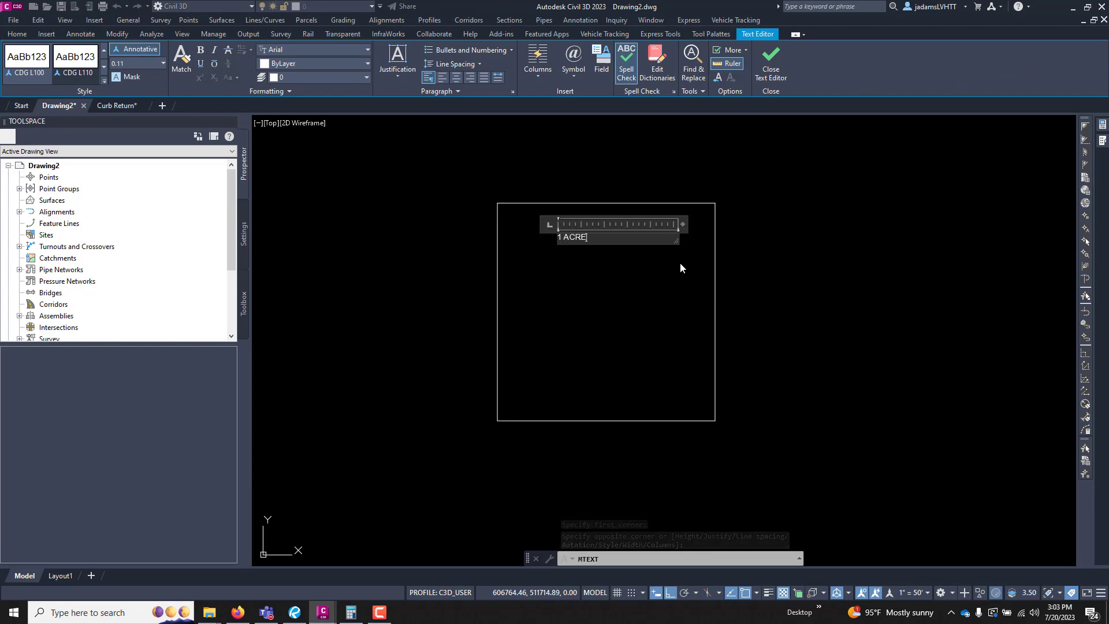
{"action": "left_click", "coordinate": [669, 284]}
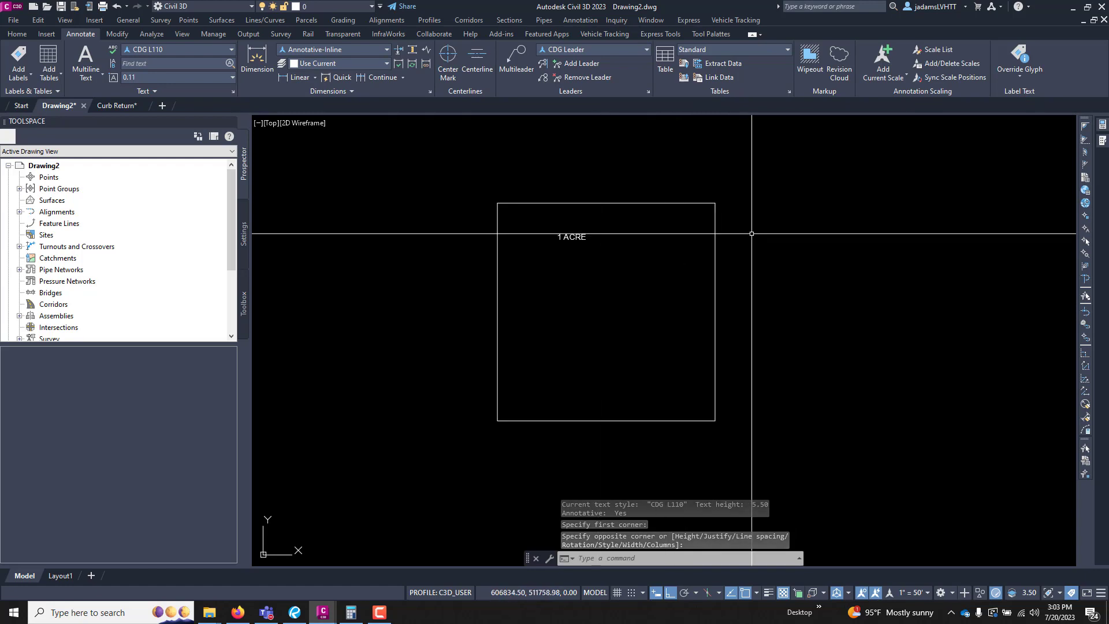
{"action": "left_click", "coordinate": [575, 235]}
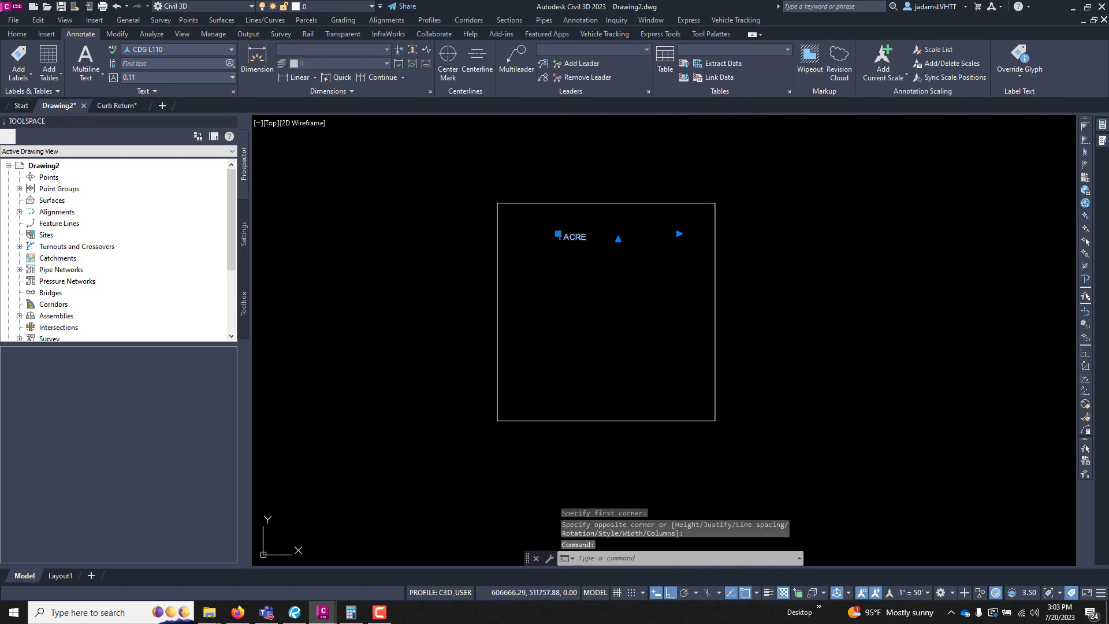
{"action": "key", "text": "Delete"}
Step: Draw a multiline text box inside the square and bring up the Field dialog
{"action": "scroll", "coordinate": [590, 320], "scroll_direction": "up", "scroll_amount": 2}
{"action": "mouse_move", "coordinate": [630, 327]}
{"action": "middle_mouse_down"}
{"action": "mouse_move", "coordinate": [597, 359]}
{"action": "mouse_move", "coordinate": [570, 346]}
{"action": "middle_mouse_up"}
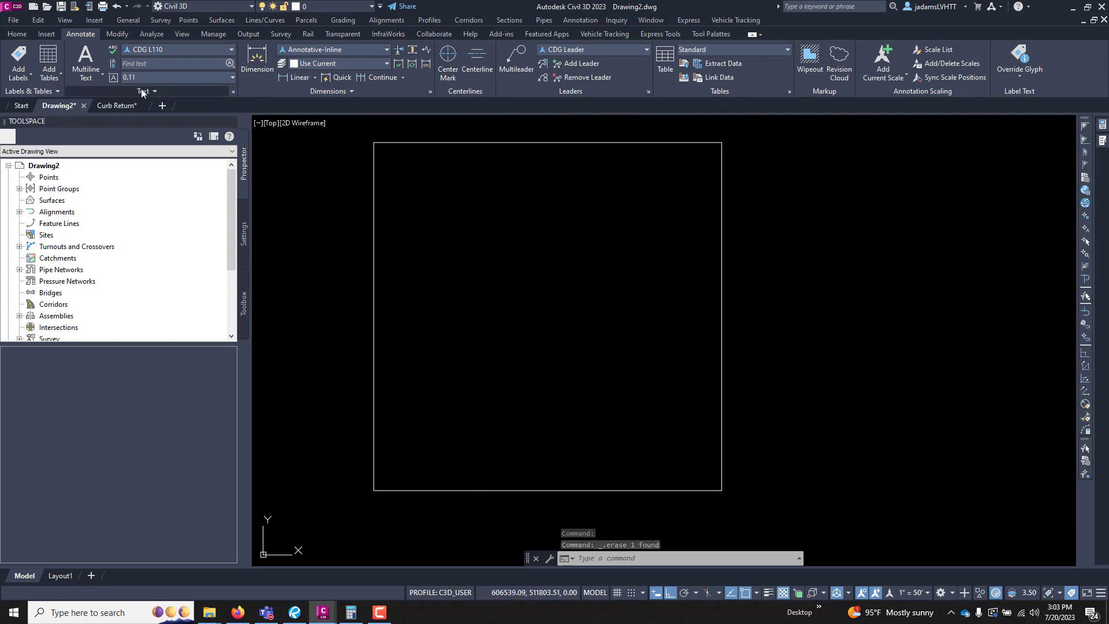
{"action": "left_click", "coordinate": [86, 60]}
{"action": "left_click", "coordinate": [473, 253]}
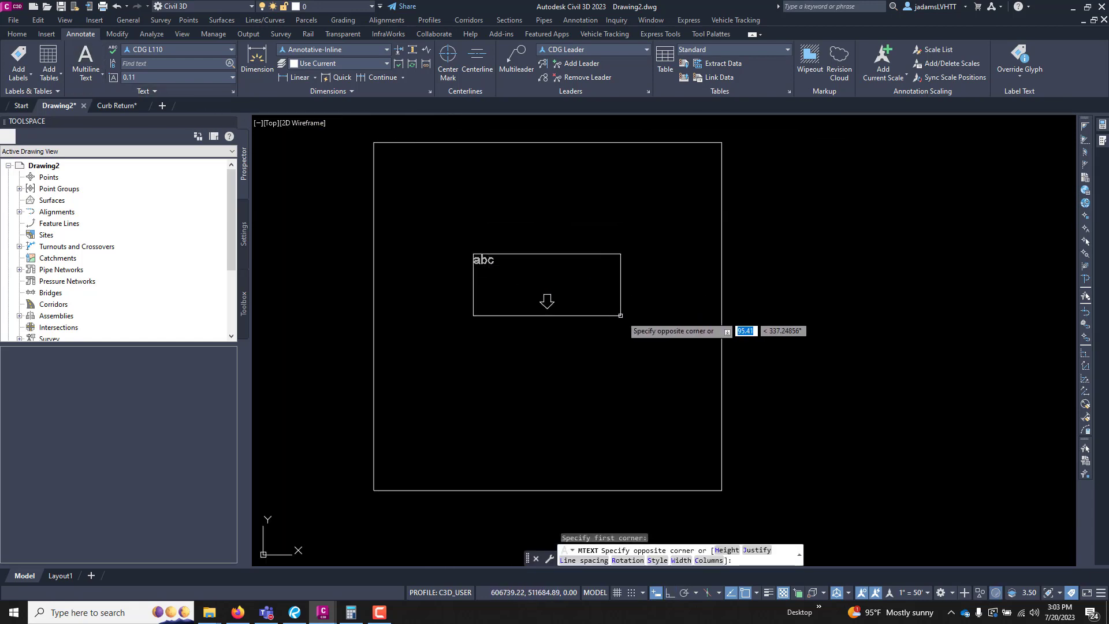
{"action": "left_click", "coordinate": [646, 318]}
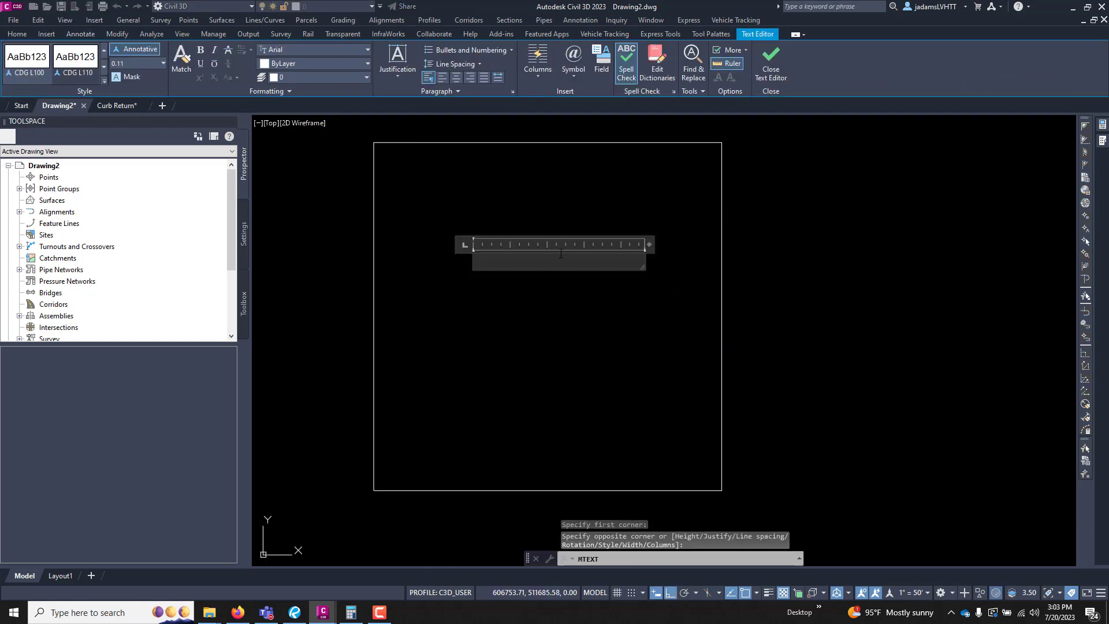
{"action": "left_click", "coordinate": [602, 63]}
Step: Choose the Object field type and pick the rectangle as the field's object
{"action": "left_click", "coordinate": [315, 301]}
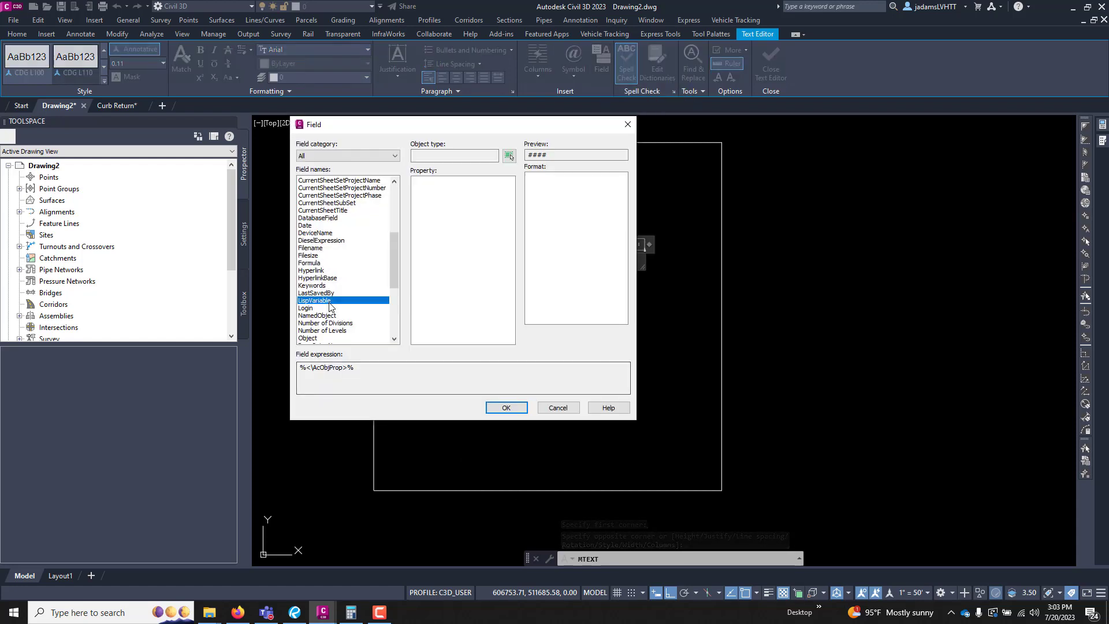
{"action": "scroll", "coordinate": [328, 250], "scroll_direction": "up", "scroll_amount": 5}
{"action": "scroll", "coordinate": [328, 250], "scroll_direction": "down", "scroll_amount": 6}
{"action": "scroll", "coordinate": [328, 249], "scroll_direction": "down", "scroll_amount": 5}
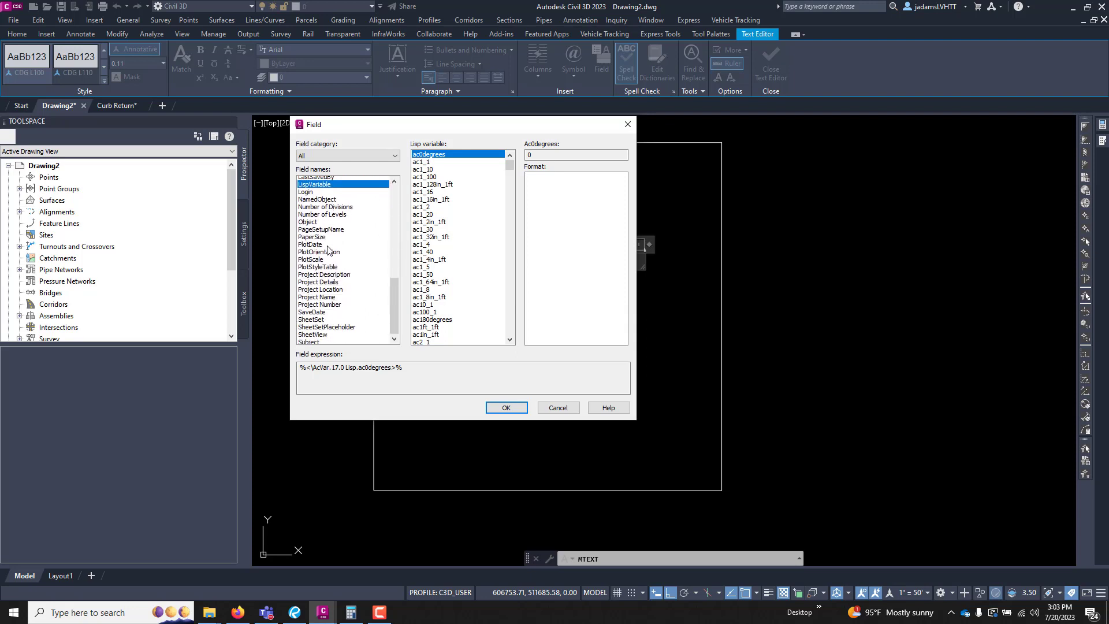
{"action": "scroll", "coordinate": [326, 293], "scroll_direction": "up", "scroll_amount": 10}
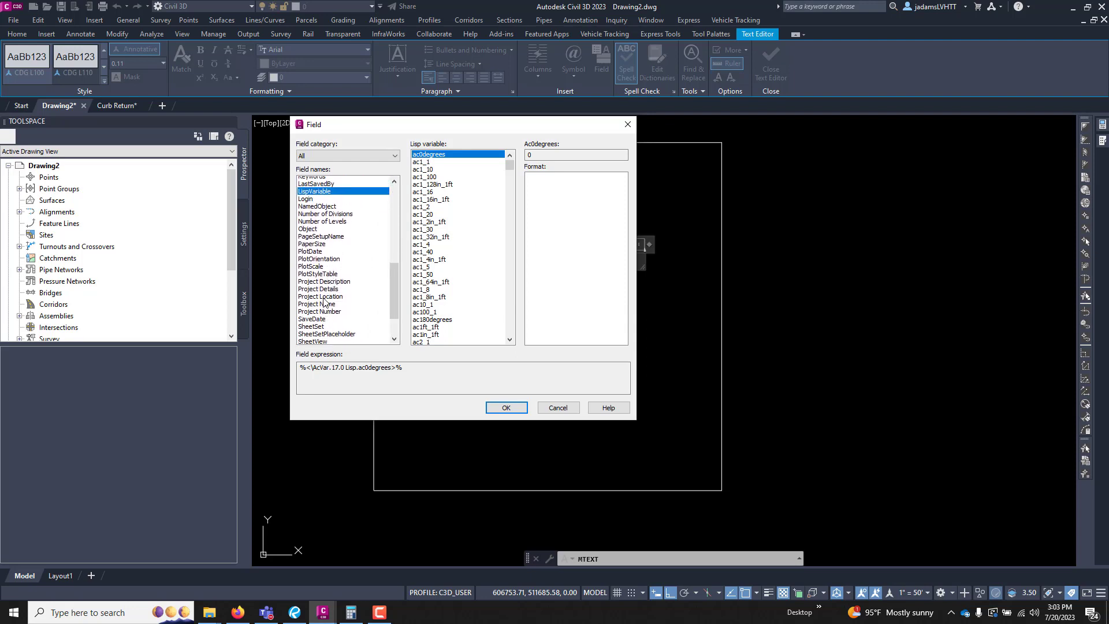
{"action": "scroll", "coordinate": [323, 301], "scroll_direction": "down", "scroll_amount": 3}
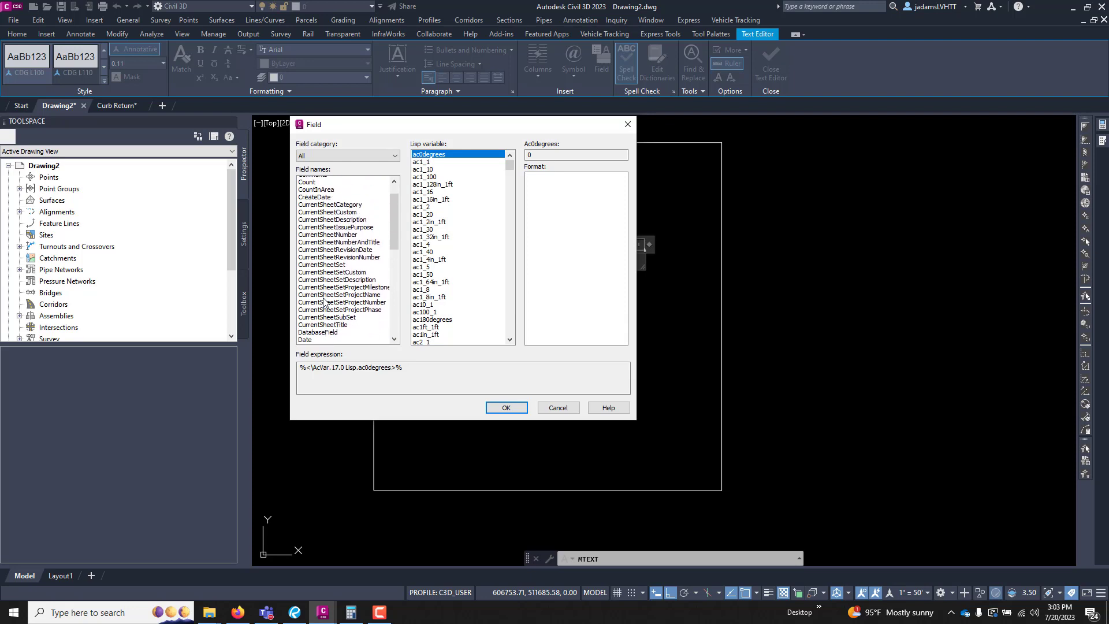
{"action": "scroll", "coordinate": [354, 270], "scroll_direction": "down", "scroll_amount": 1}
{"action": "scroll", "coordinate": [304, 329], "scroll_direction": "down", "scroll_amount": 2}
{"action": "left_click", "coordinate": [310, 315]}
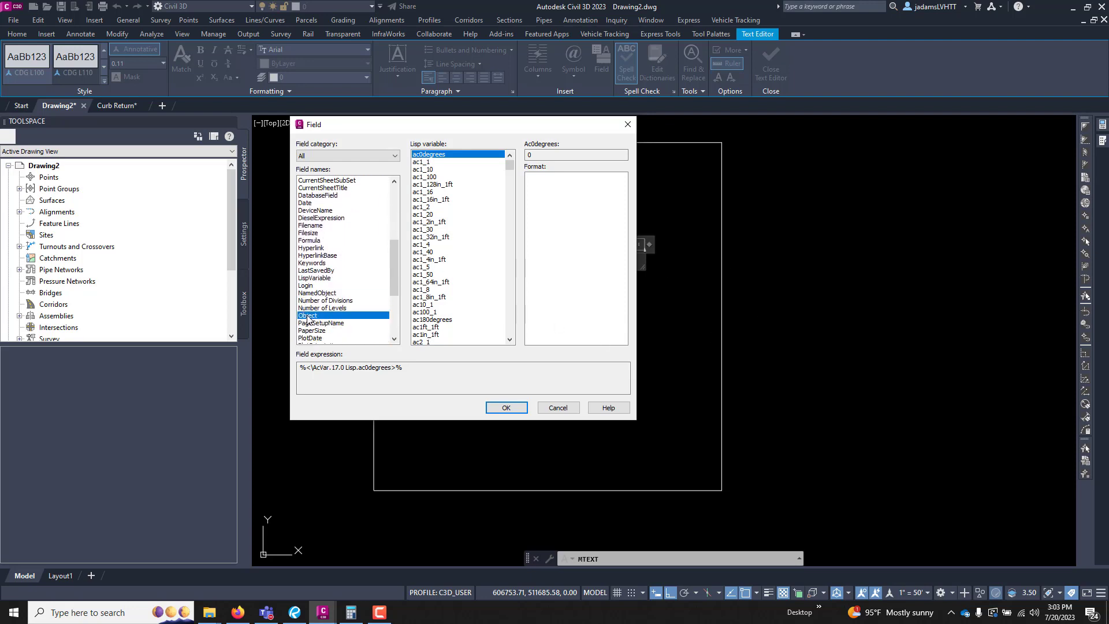
{"action": "left_click", "coordinate": [509, 156]}
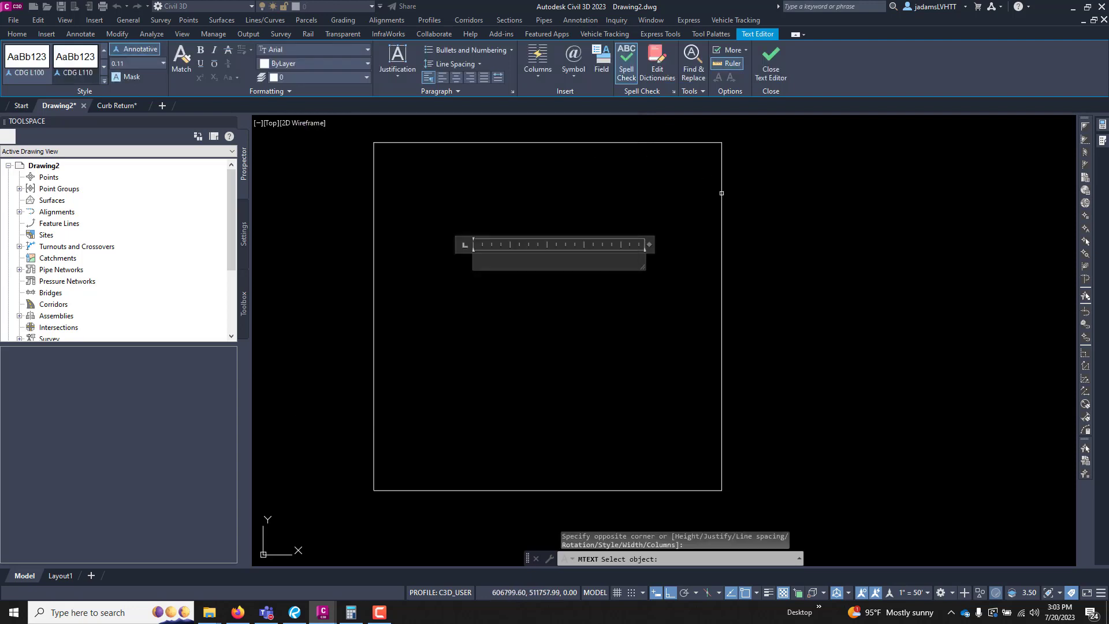
{"action": "left_click", "coordinate": [721, 193]}
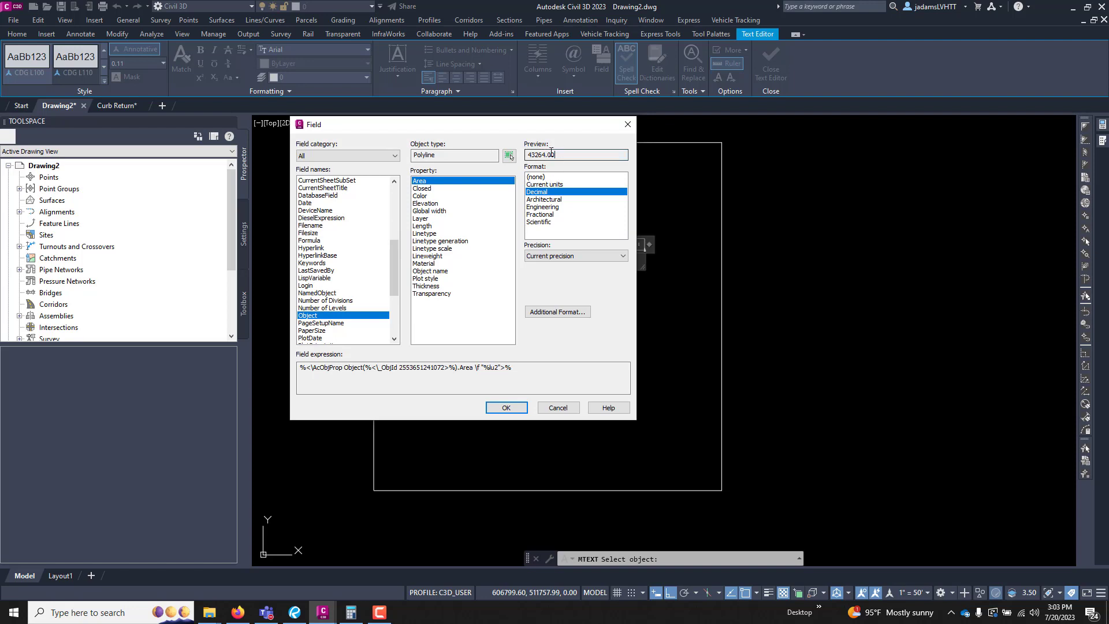
Step: Insert the rectangle's Area field in Decimal format, completing the '43264.00 SF' label
{"action": "left_click", "coordinate": [546, 200]}
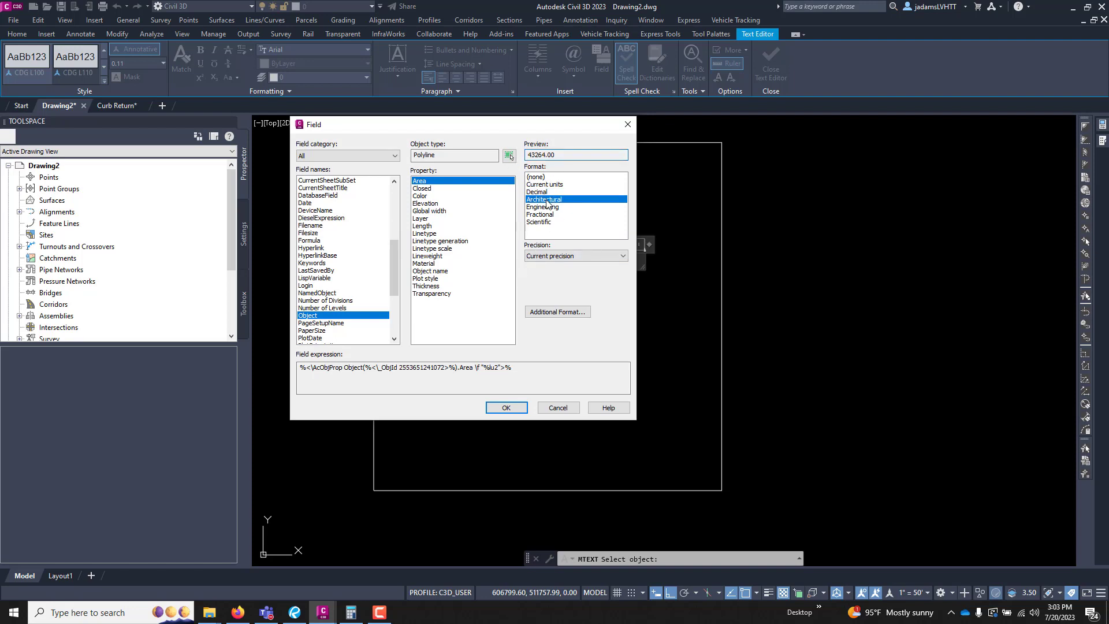
{"action": "left_click", "coordinate": [543, 207]}
{"action": "left_click", "coordinate": [539, 223]}
{"action": "left_click", "coordinate": [540, 199]}
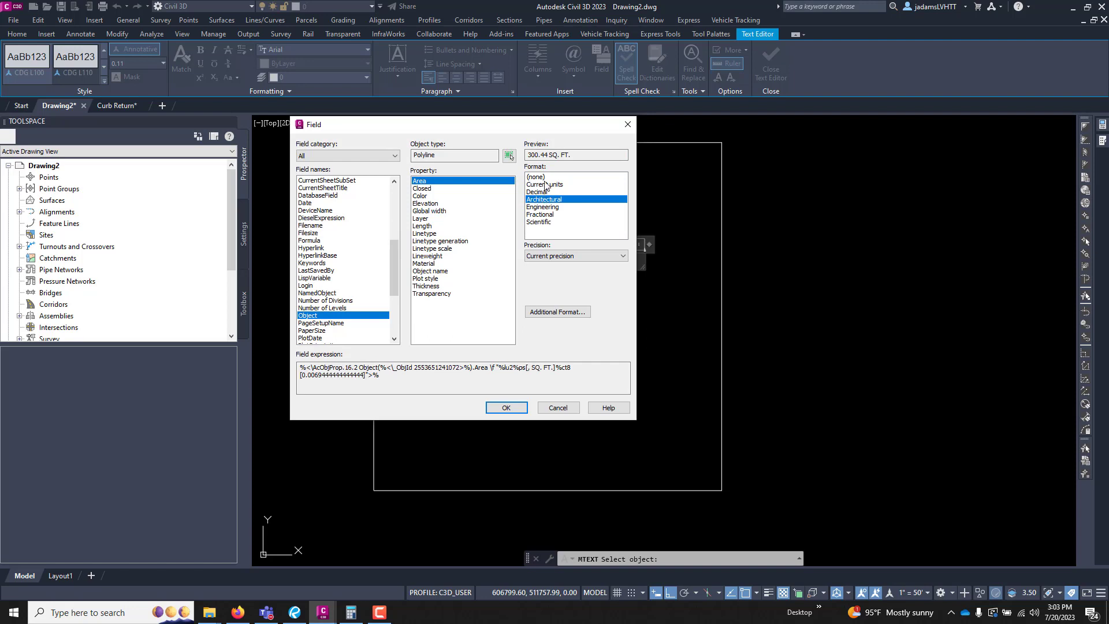
{"action": "left_click", "coordinate": [542, 193]}
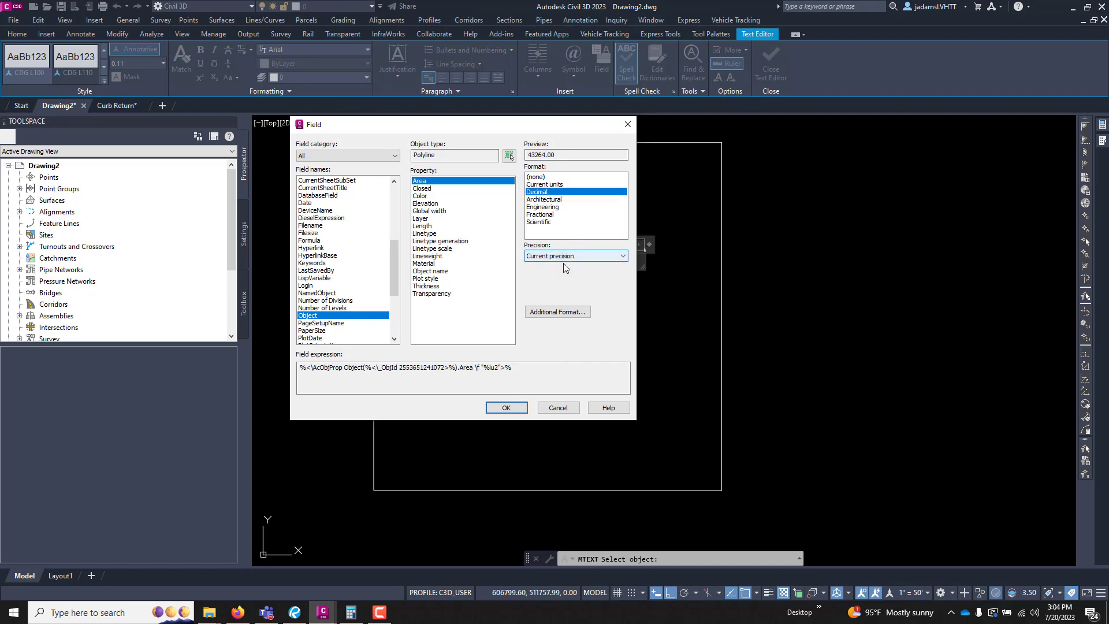
{"action": "left_click", "coordinate": [507, 408]}
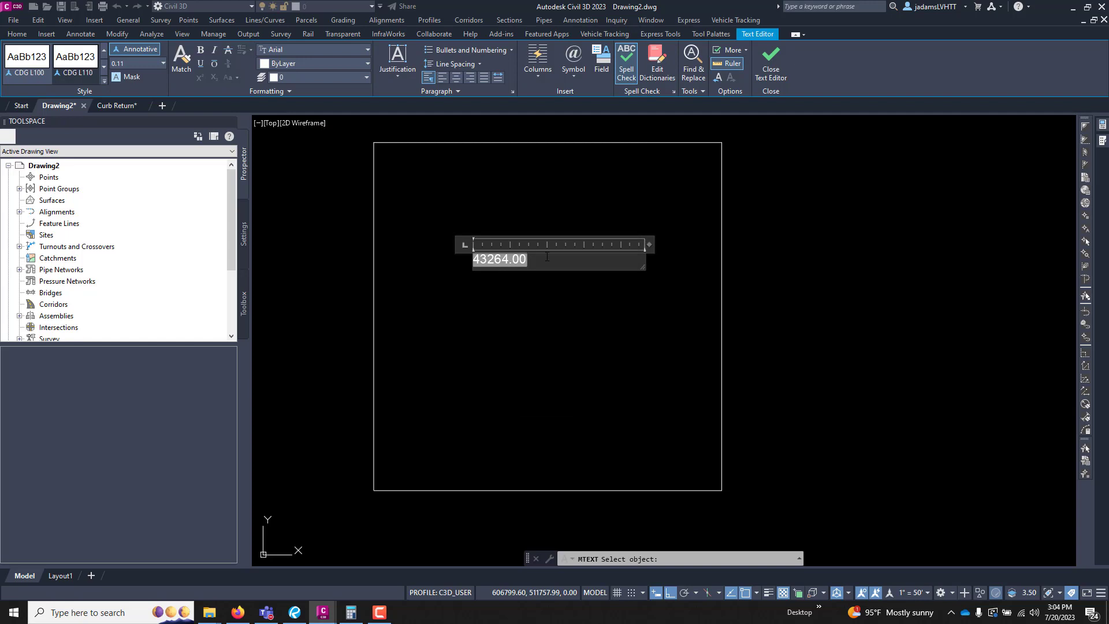
{"action": "type", "text": "F"}
{"action": "left_click", "coordinate": [658, 252]}
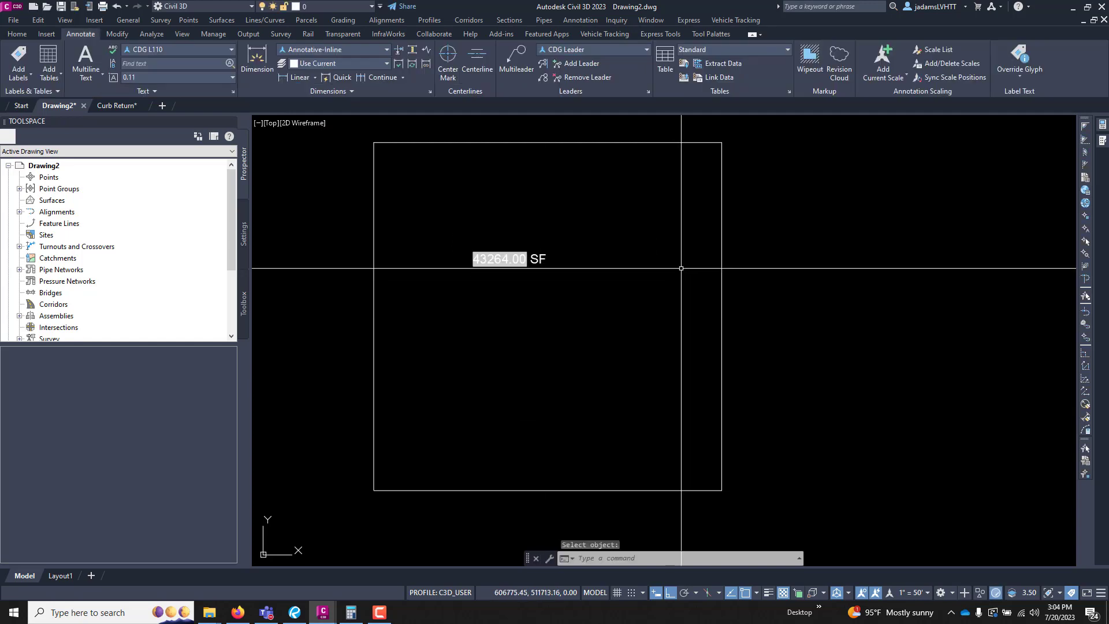
{"action": "left_click", "coordinate": [720, 238]}
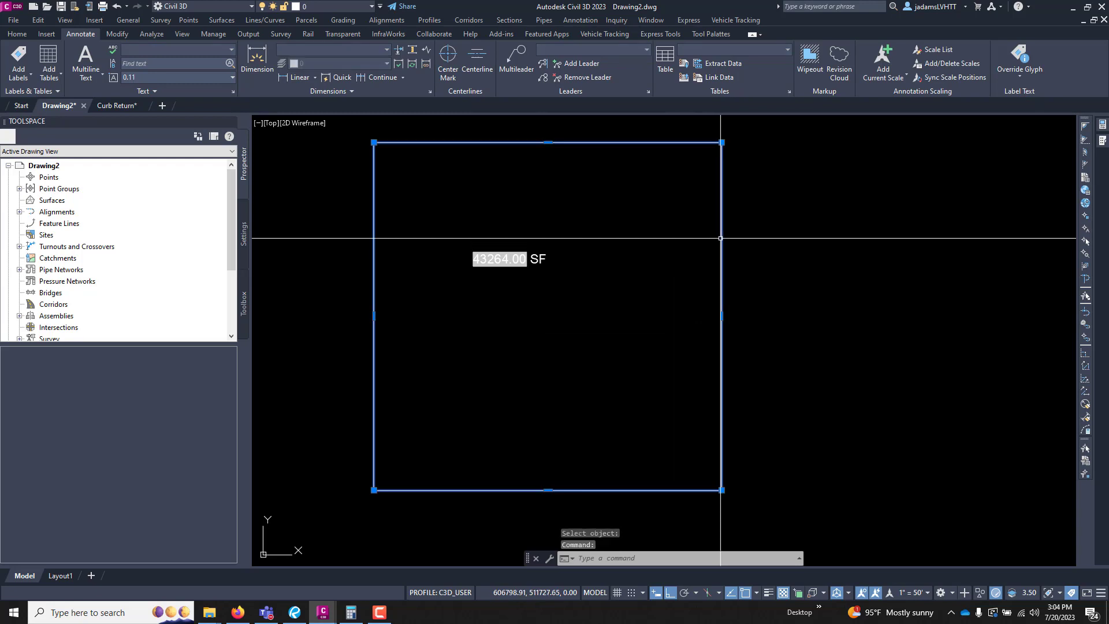
{"action": "left_click", "coordinate": [722, 142]}
{"action": "left_click", "coordinate": [616, 259]}
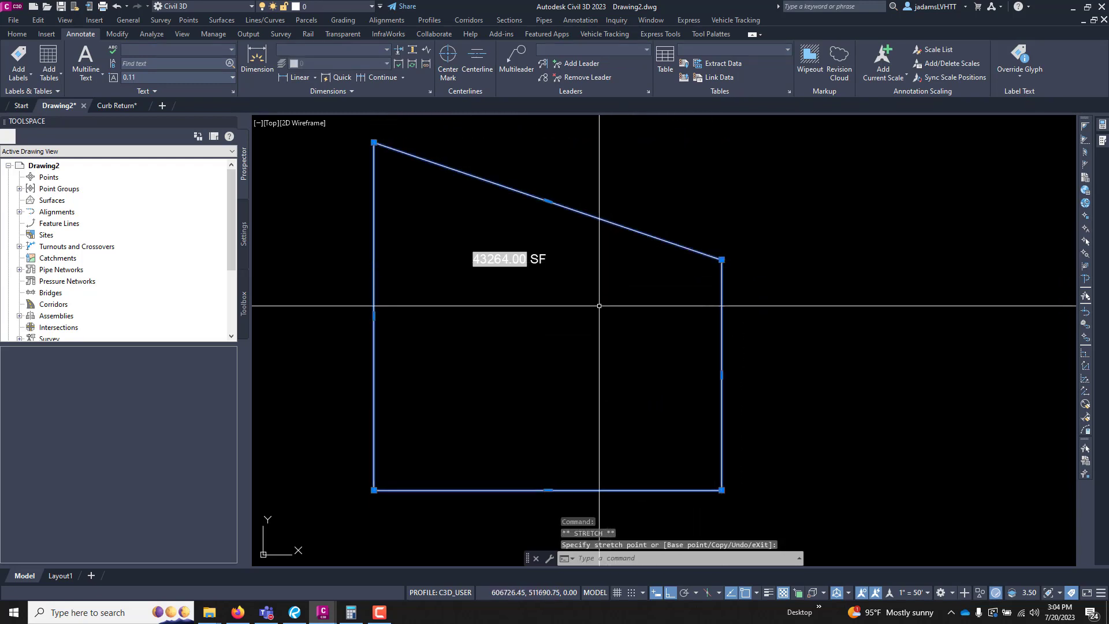
{"action": "key", "text": "Escape"}
{"action": "type", "text": "REA"}
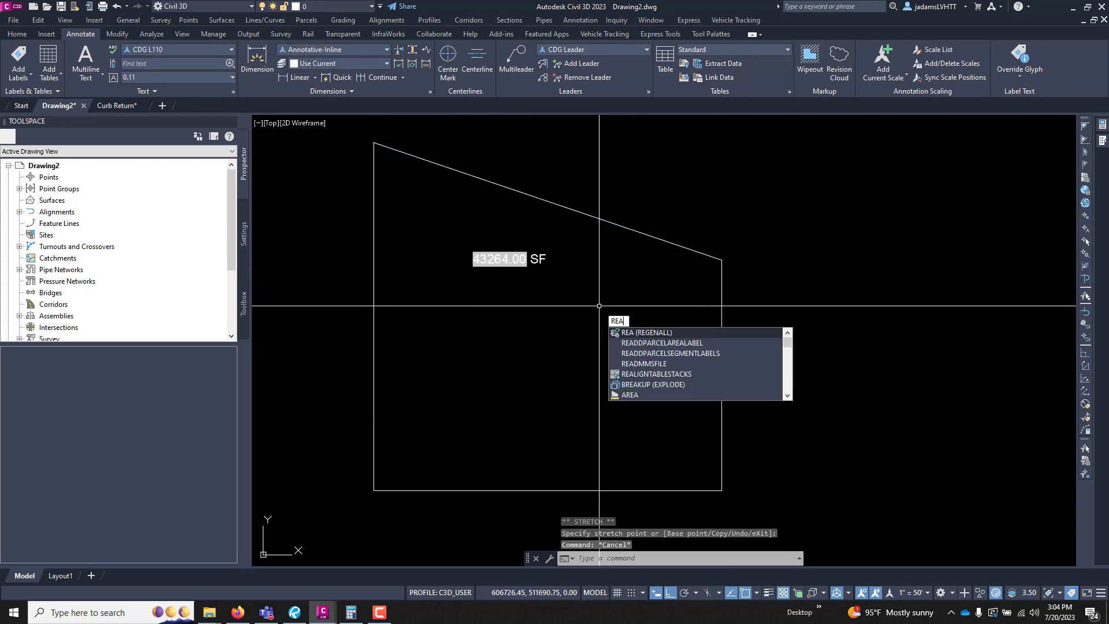
{"action": "key", "text": "Return"}
{"action": "scroll", "coordinate": [471, 267], "scroll_direction": "up", "scroll_amount": 3}
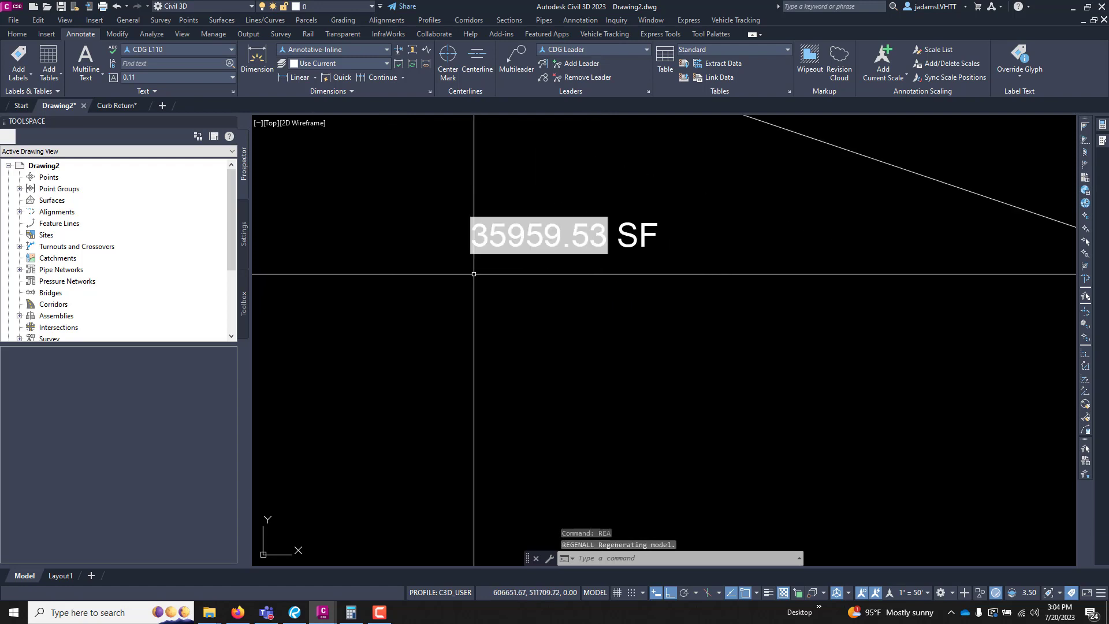
{"action": "scroll", "coordinate": [537, 262], "scroll_direction": "down", "scroll_amount": 3}
{"action": "scroll", "coordinate": [536, 262], "scroll_direction": "down", "scroll_amount": 1}
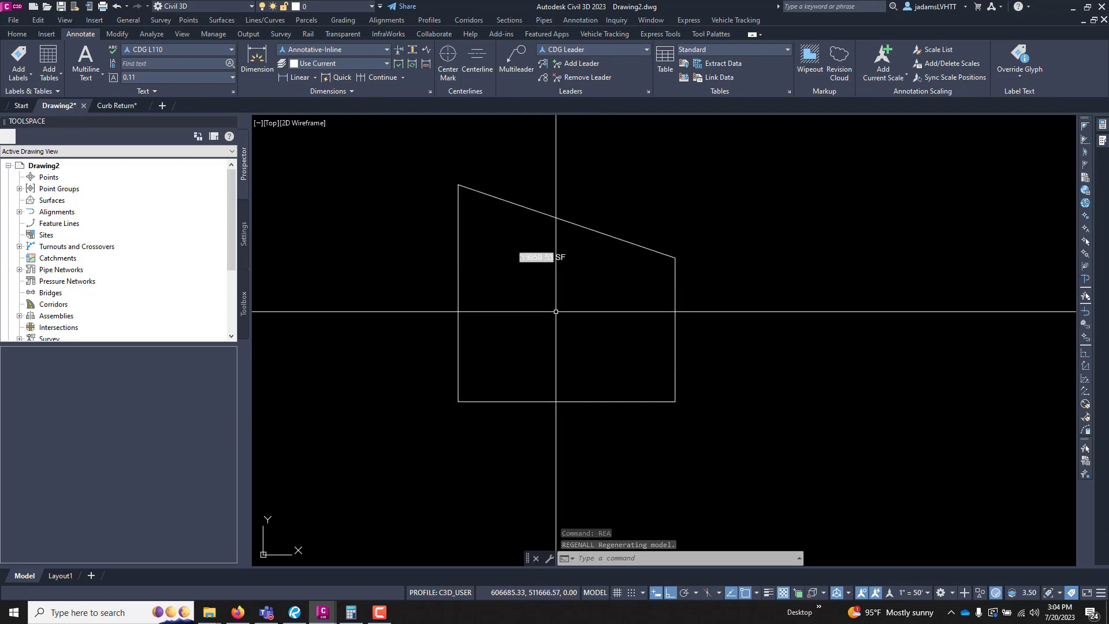
{"action": "key", "text": "ctrl+z"}
{"action": "scroll", "coordinate": [556, 311], "scroll_direction": "down", "scroll_amount": 2}
{"action": "key", "text": "ctrl+z"}
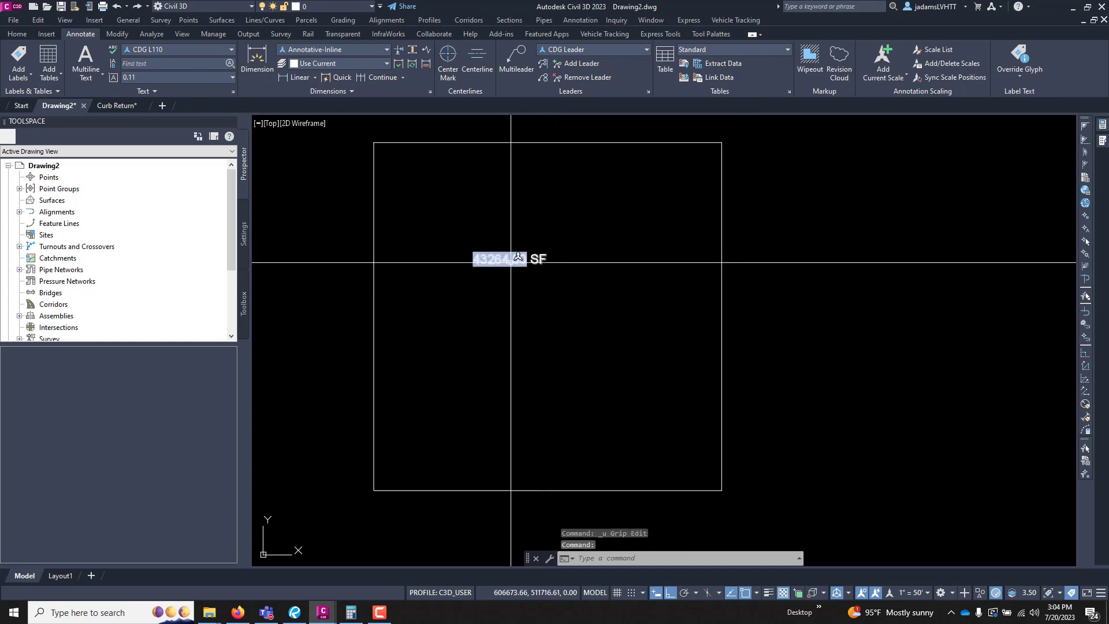
Step: On a new label line, add the rectangle's Area field and open its Additional Format settings
{"action": "double_click", "coordinate": [532, 260]}
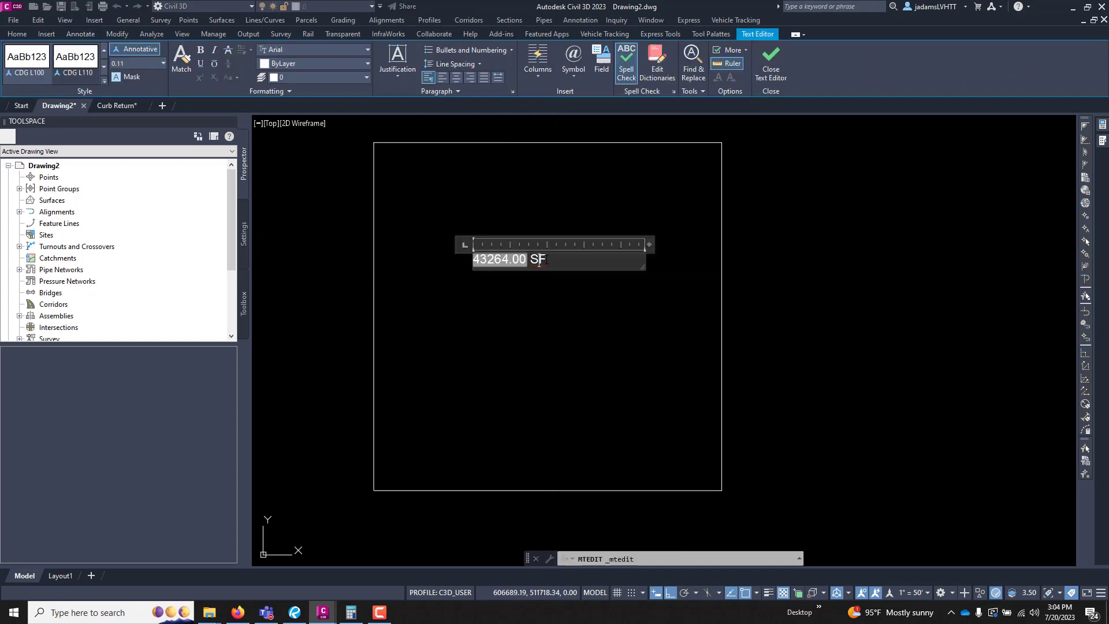
{"action": "key", "text": "Return"}
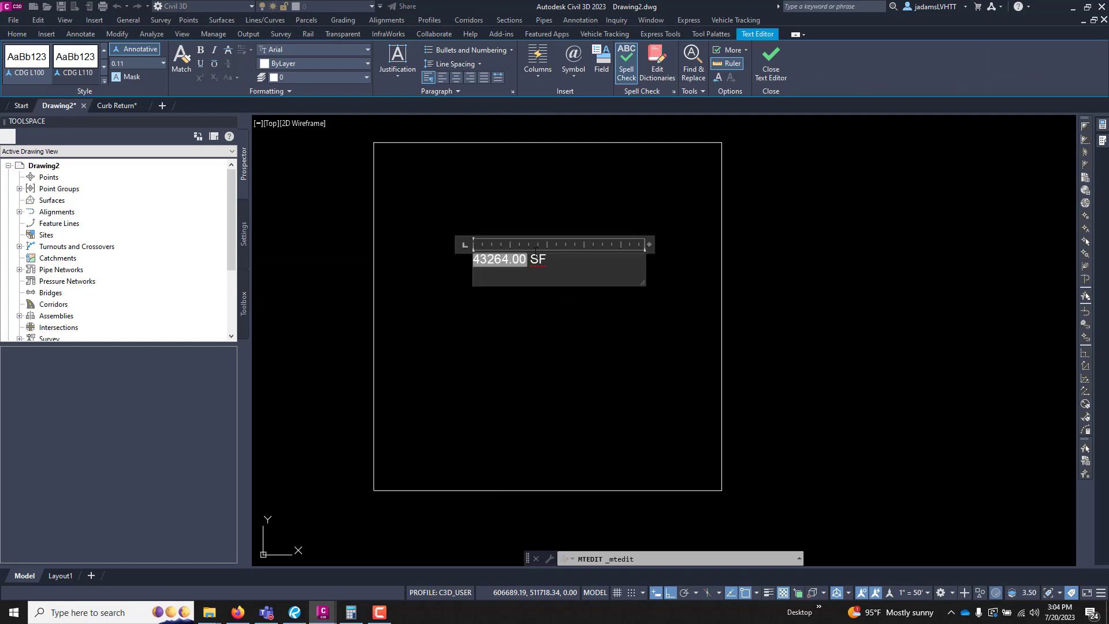
{"action": "left_click", "coordinate": [601, 60]}
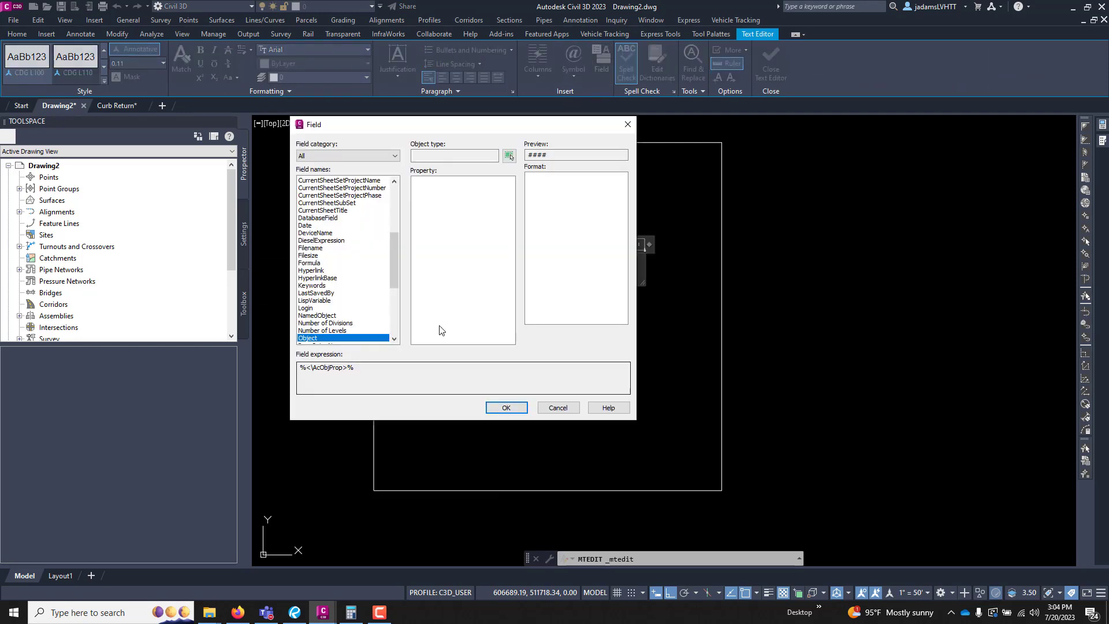
{"action": "left_click", "coordinate": [510, 155]}
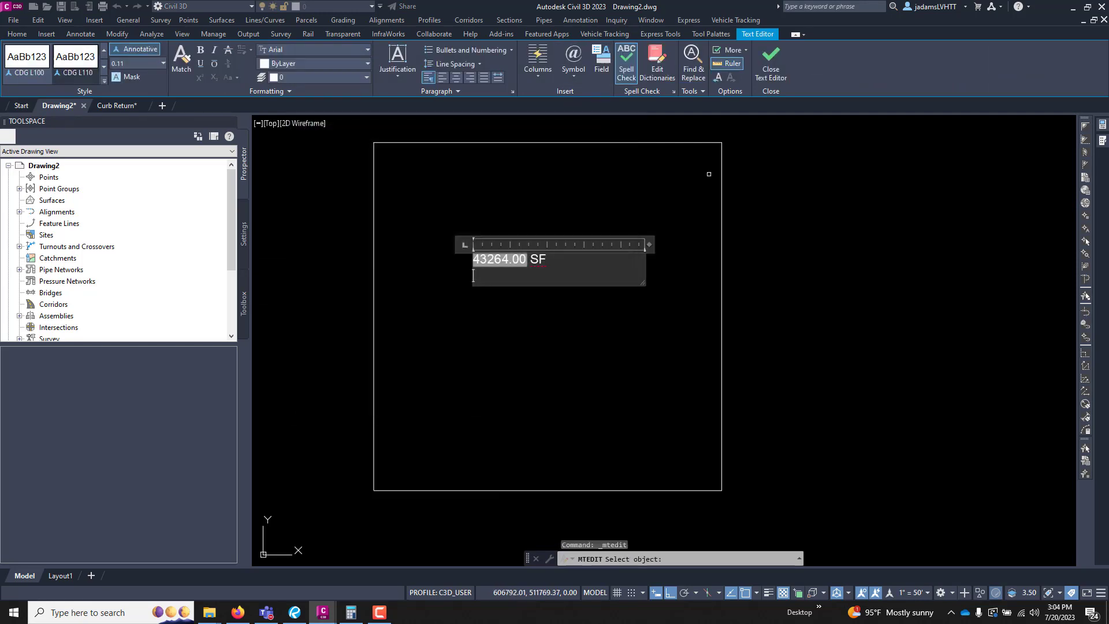
{"action": "left_click", "coordinate": [720, 188]}
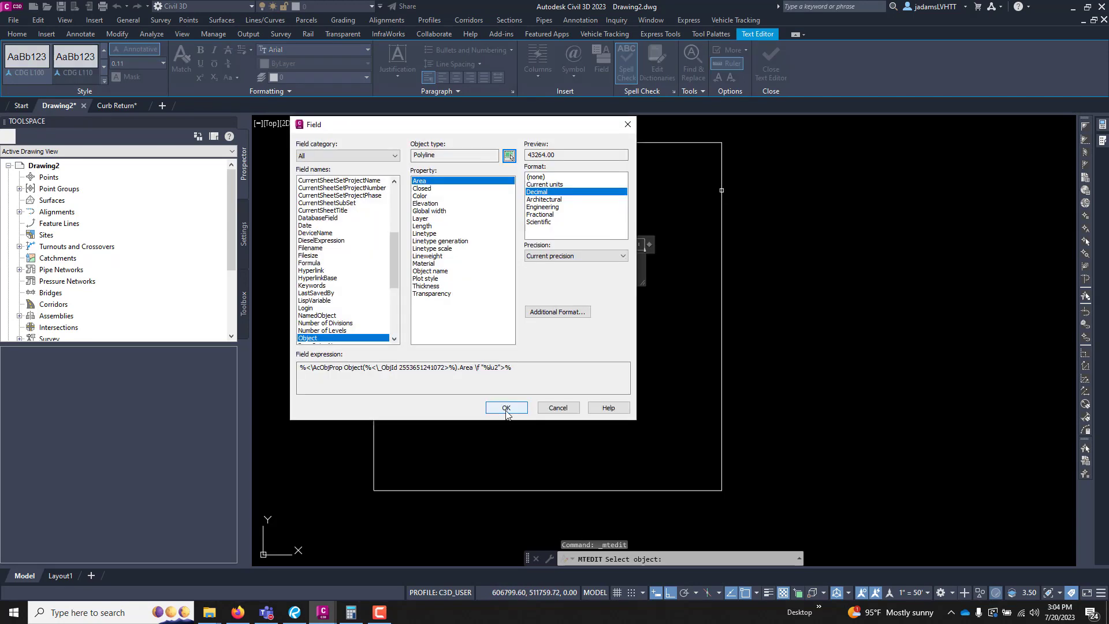
{"action": "left_click", "coordinate": [549, 312]}
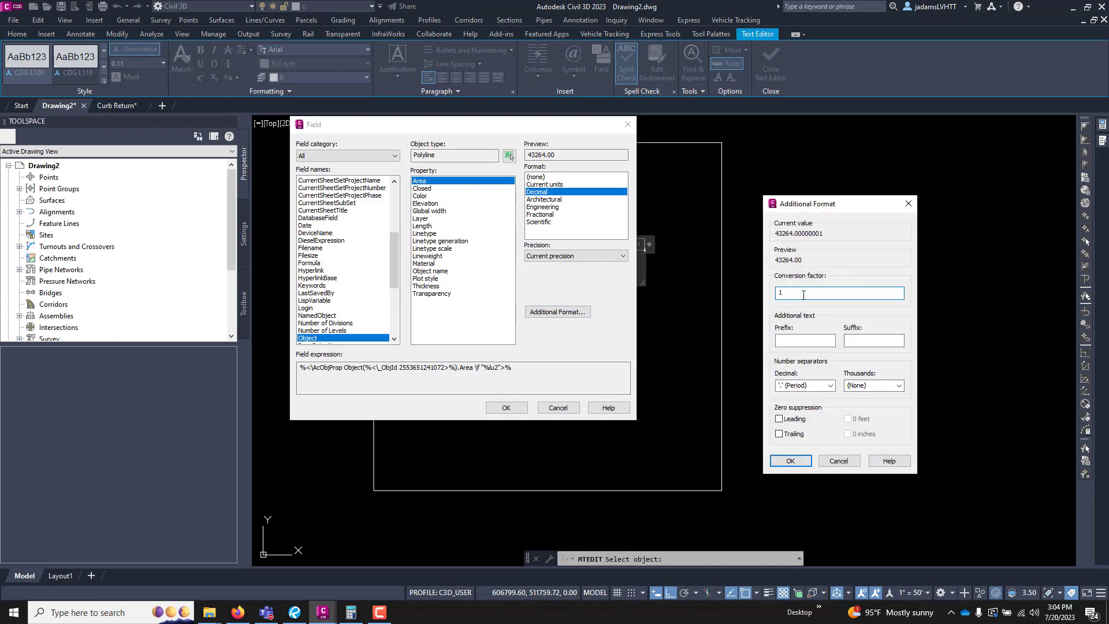
Step: Compute 1 ÷ 43560 in Windows Calculator's Standard mode, giving 2.295684113865932e-5
{"action": "left_click", "coordinate": [351, 611]}
{"action": "type", "text": "1"}
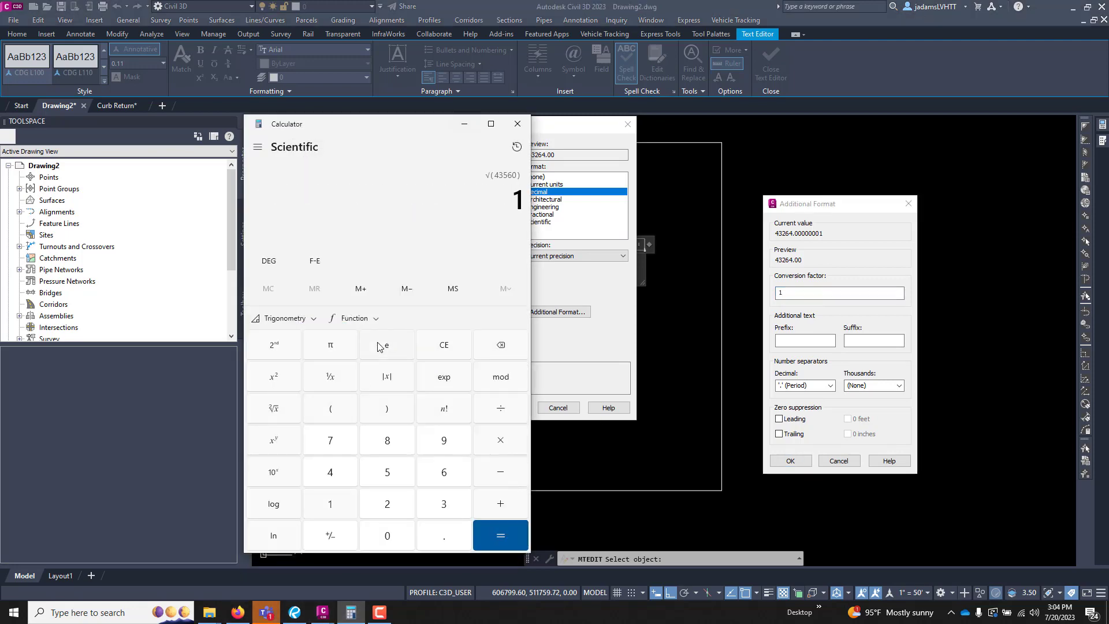
{"action": "type", "text": " ÷ 43,560"}
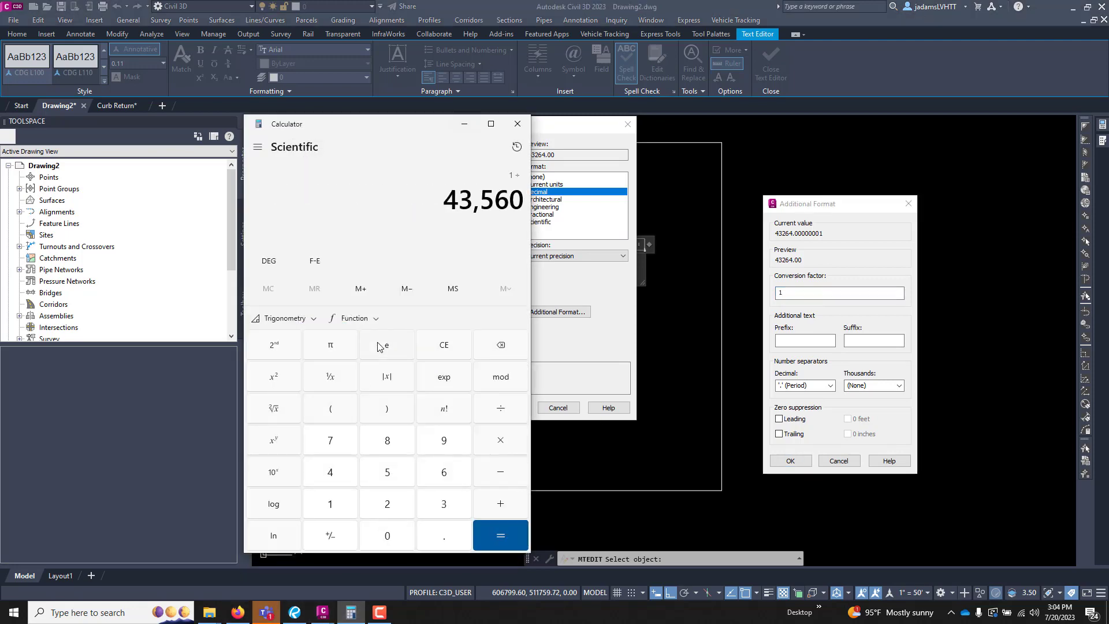
{"action": "key", "text": "Return"}
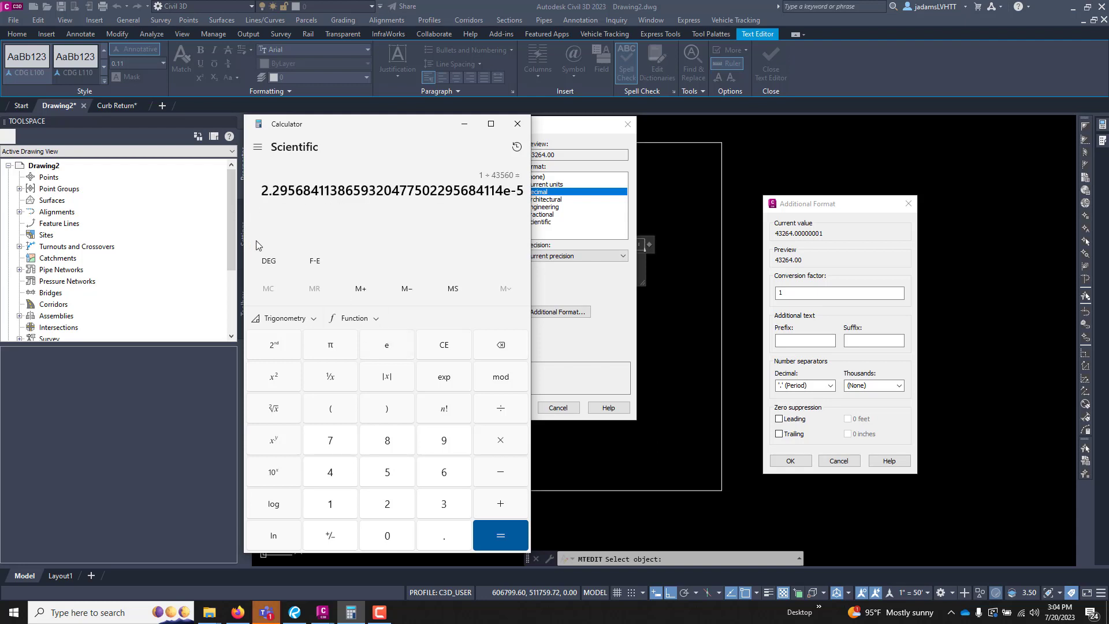
{"action": "left_click", "coordinate": [257, 148]}
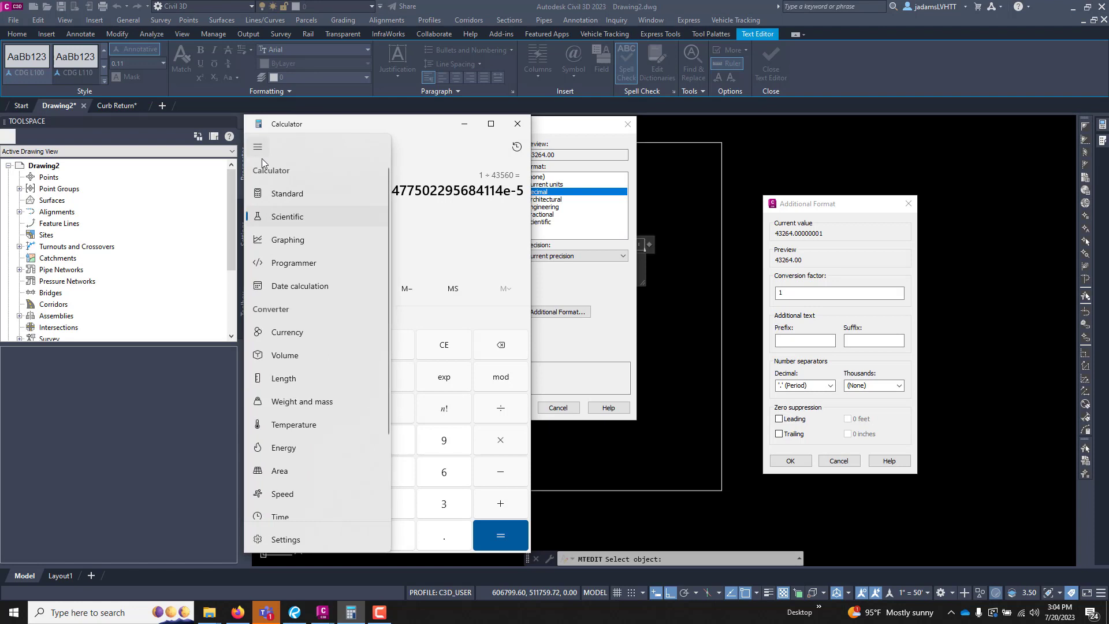
{"action": "left_click", "coordinate": [273, 194]}
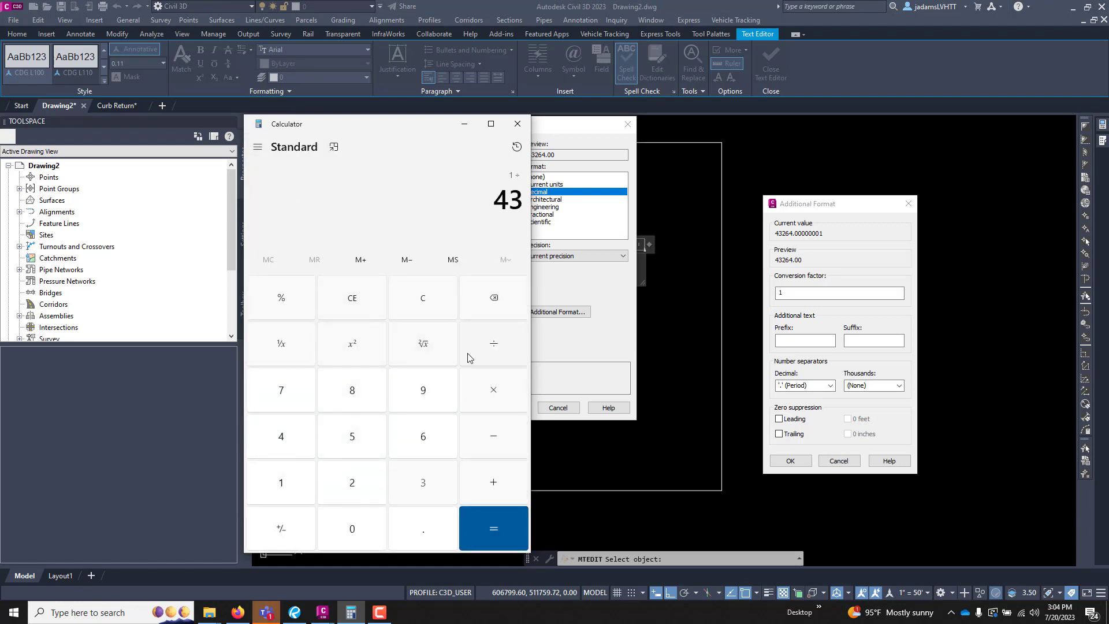
{"action": "type", "text": "560"}
{"action": "key", "text": "Return"}
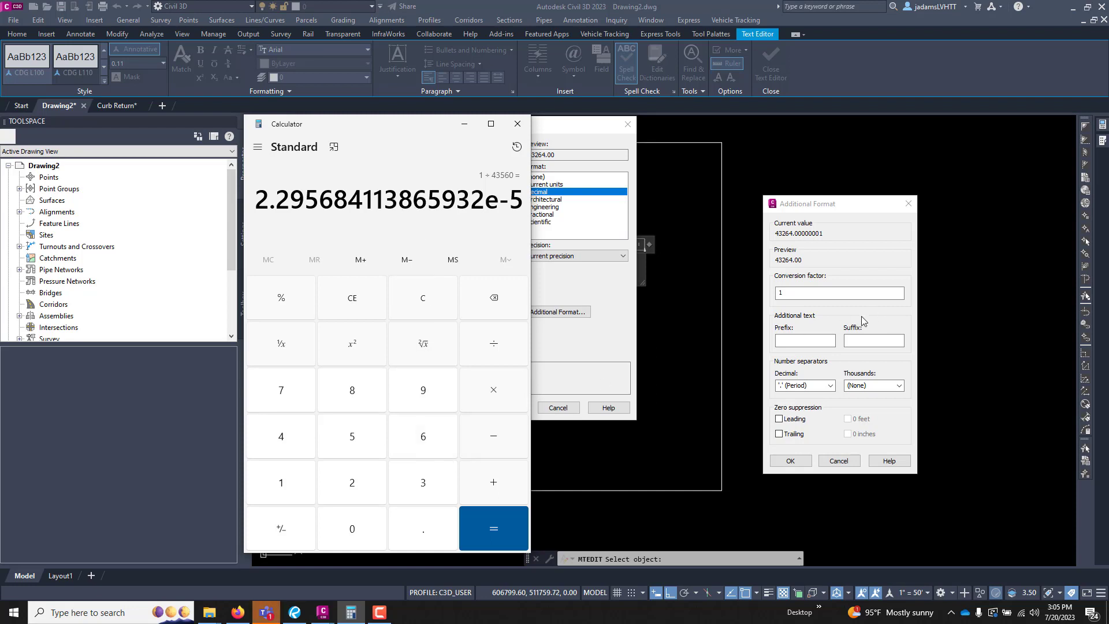
Step: Apply the .0000229 conversion factor and insert the field as a '0.99 AC.' line
{"action": "left_click", "coordinate": [810, 296]}
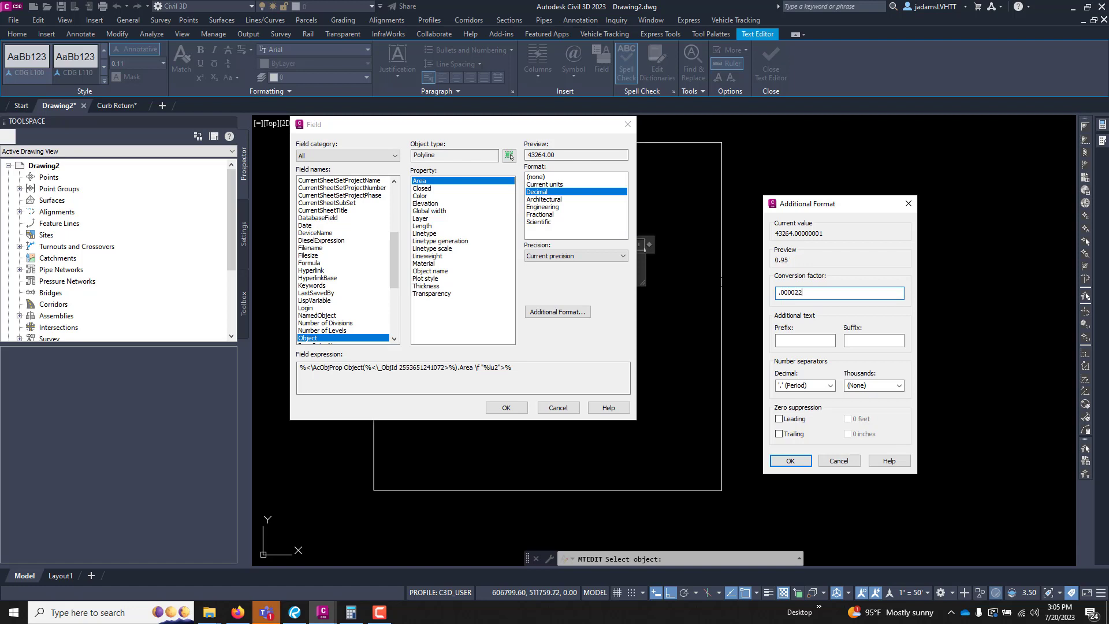
{"action": "left_click", "coordinate": [789, 466]}
{"action": "left_click", "coordinate": [506, 408]}
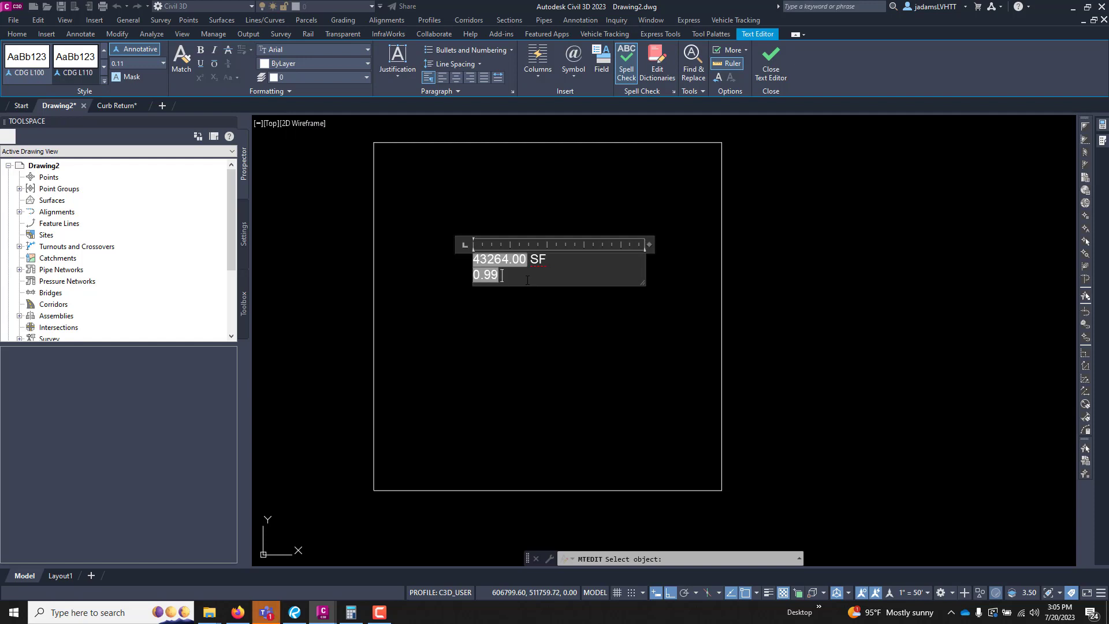
{"action": "left_click", "coordinate": [548, 389]}
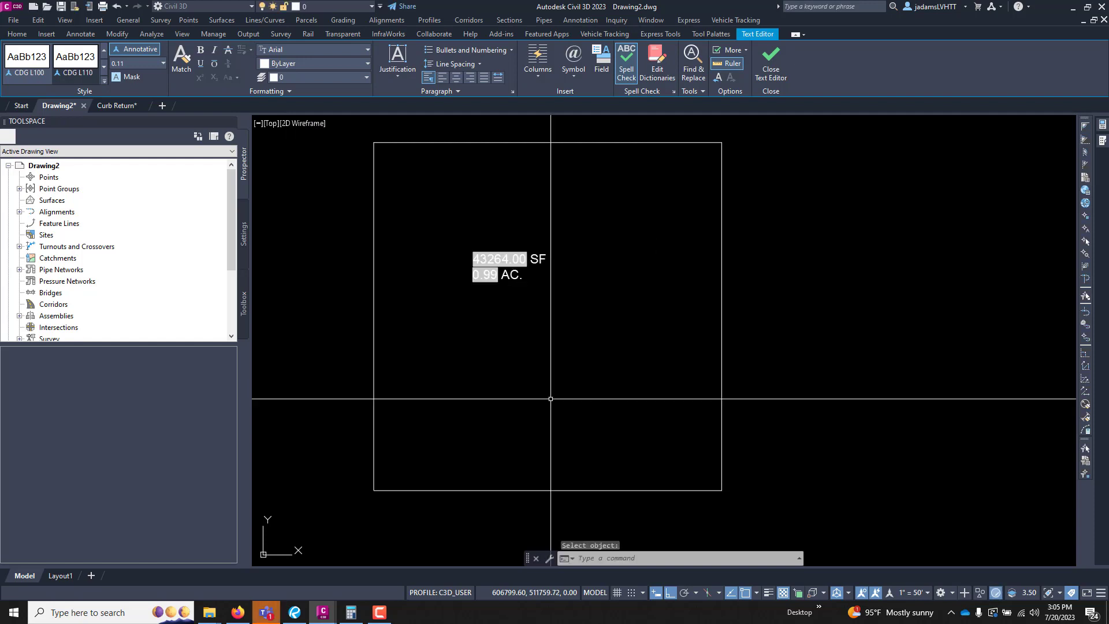
Step: Drag the boundary's top-right vertex downward and regenerate the drawing
{"action": "left_click", "coordinate": [708, 141]}
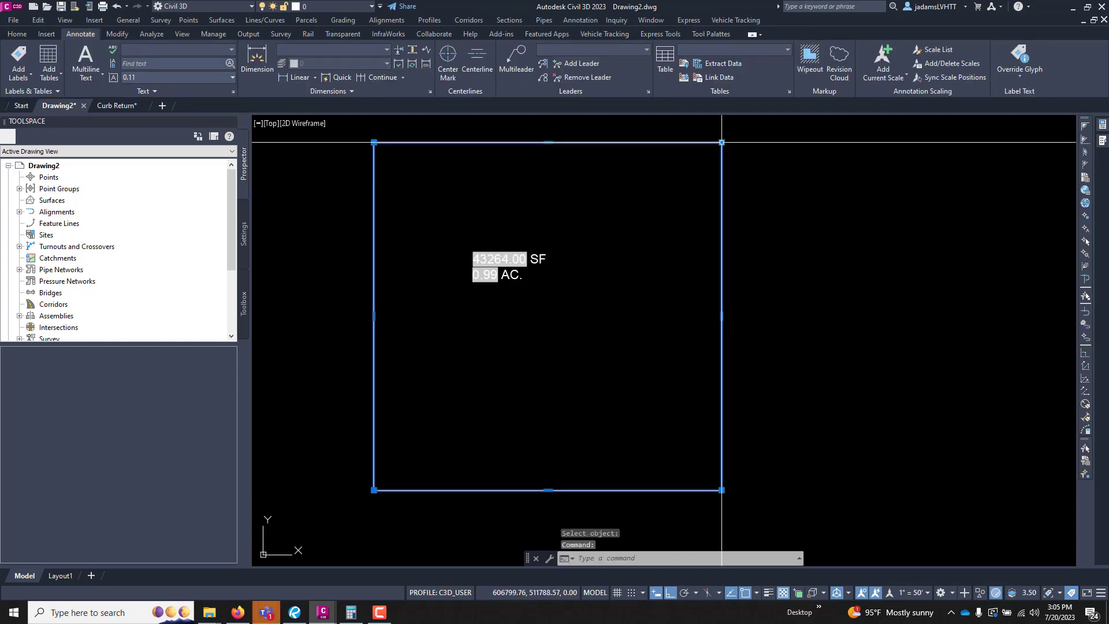
{"action": "left_click", "coordinate": [722, 142]}
{"action": "left_click", "coordinate": [722, 257]}
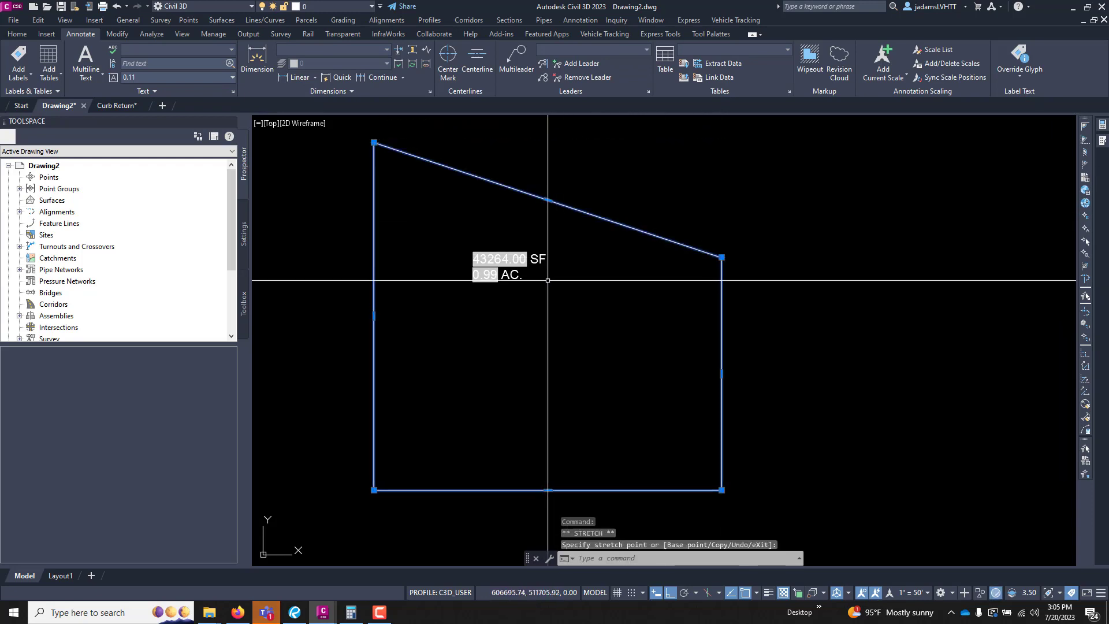
{"action": "key", "text": "Return"}
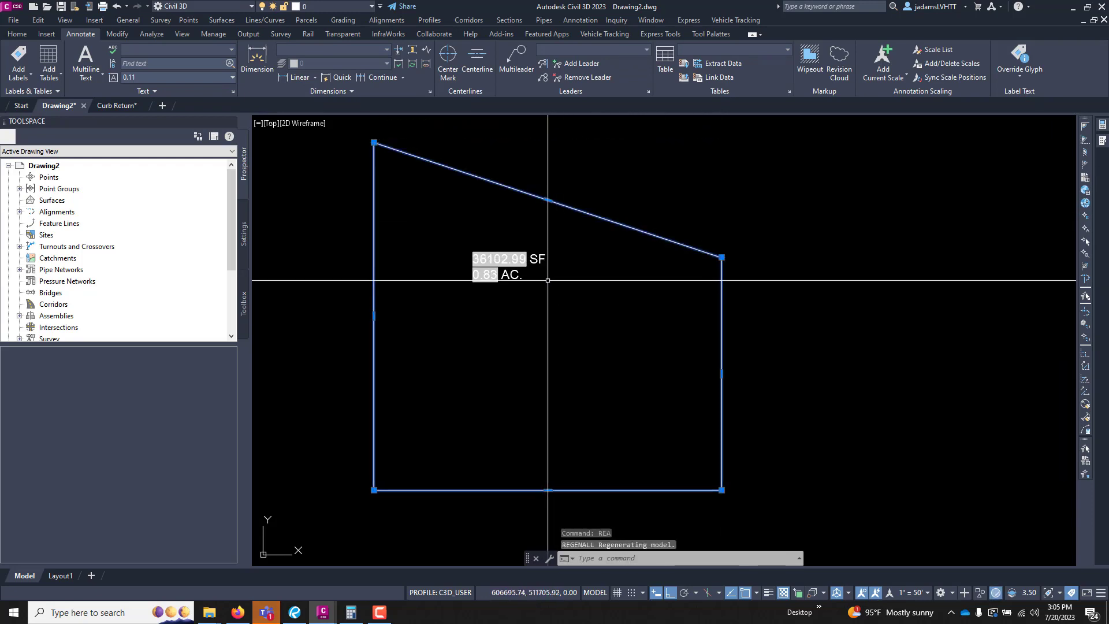
Step: With Ortho off, move that corner inward and REGENALL, giving 28406.30 SF and 0.65 AC
{"action": "left_click", "coordinate": [722, 257]}
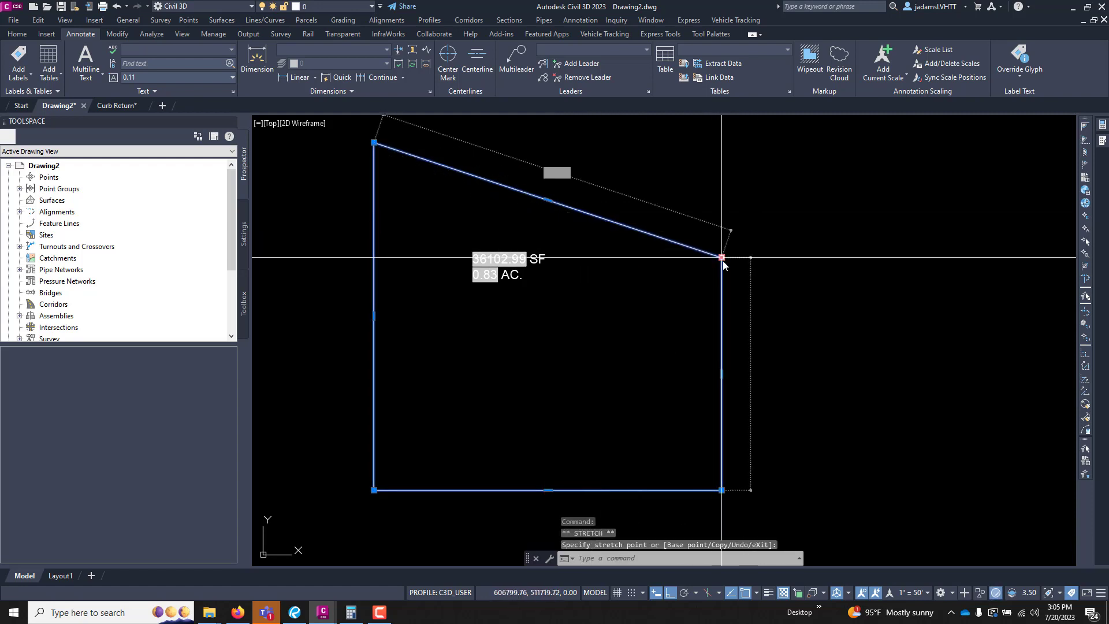
{"action": "left_click", "coordinate": [721, 258]}
{"action": "key", "text": "F8"}
{"action": "left_click", "coordinate": [576, 235]}
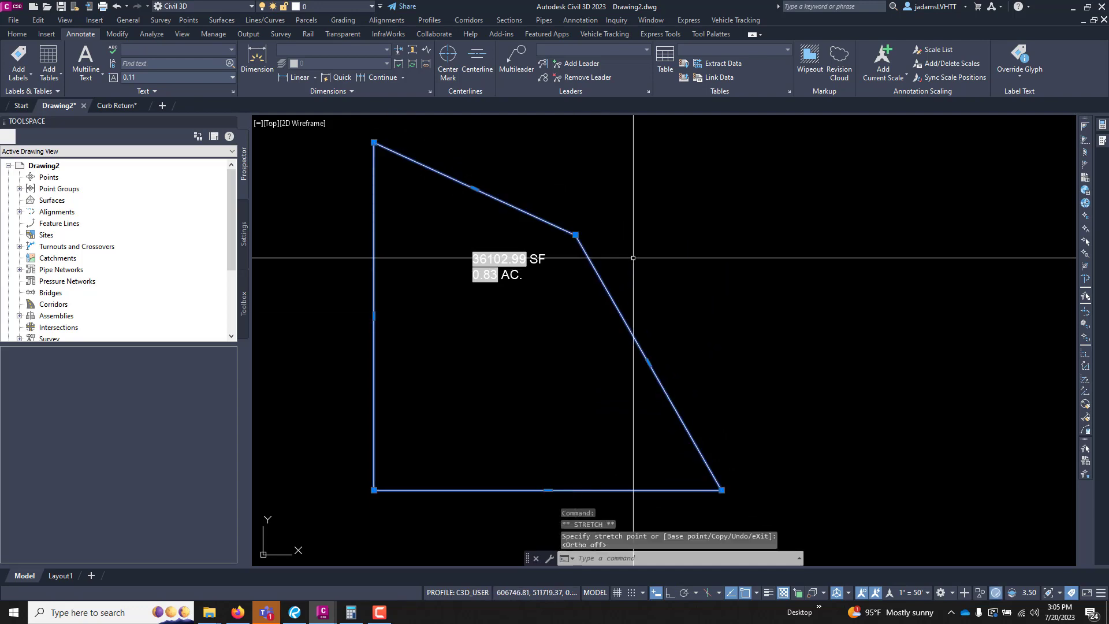
{"action": "type", "text": "REA"}
{"action": "key", "text": "Return"}
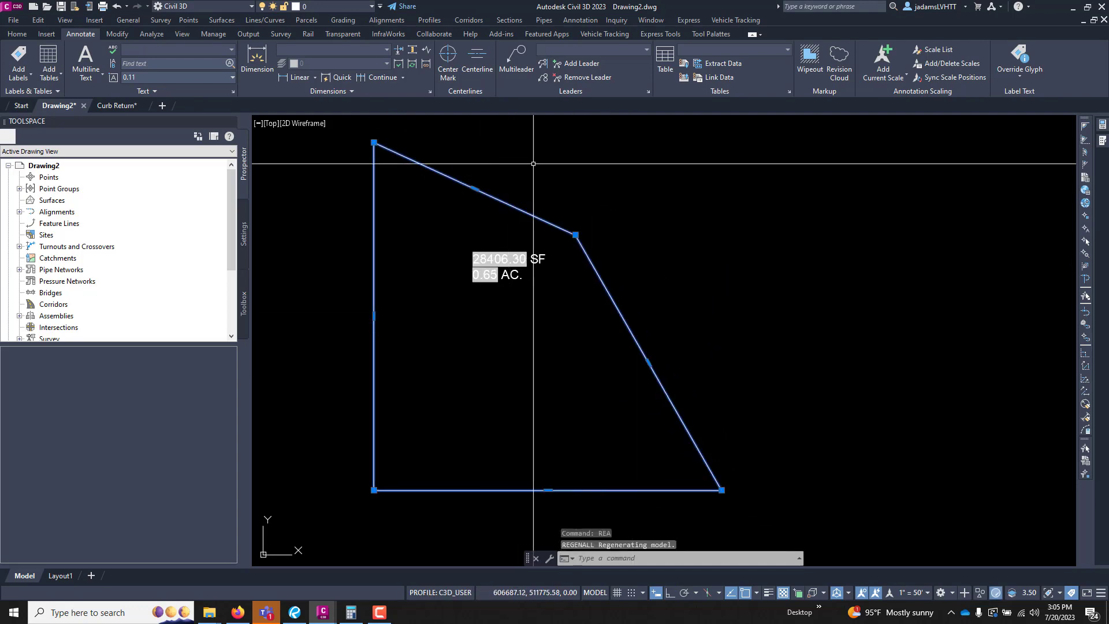
{"action": "key", "text": "Escape"}
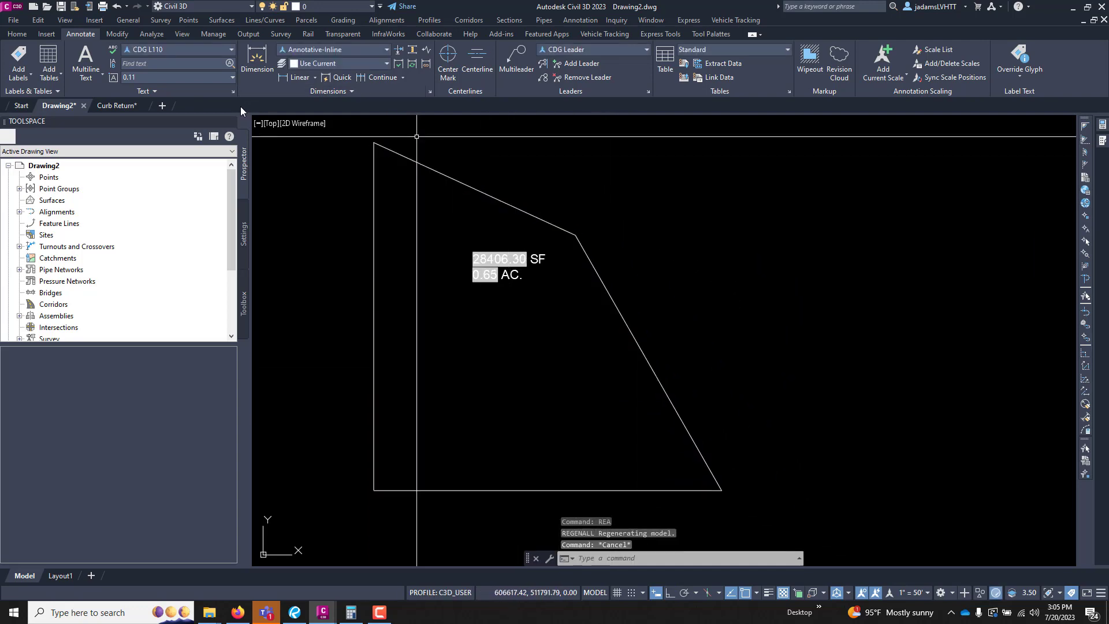
Step: Switch to the Curb Return drawing and frame its assemblies
{"action": "left_click", "coordinate": [116, 106]}
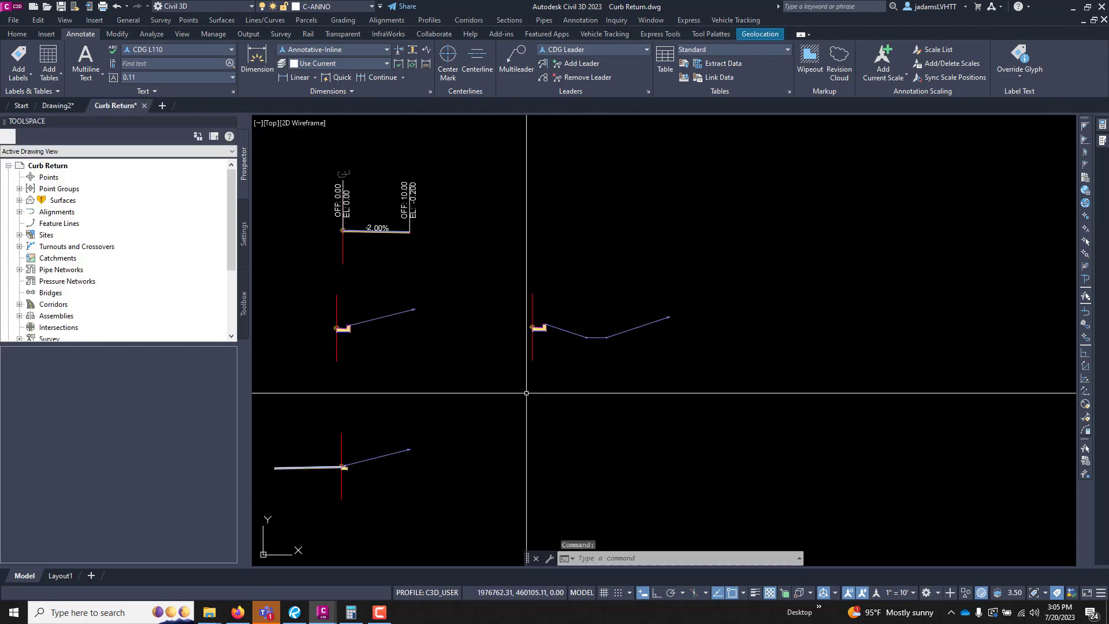
{"action": "scroll", "coordinate": [550, 405], "scroll_direction": "down", "scroll_amount": 3}
{"action": "middle_click_drag", "start_coordinate": [563, 376], "coordinate": [692, 358]}
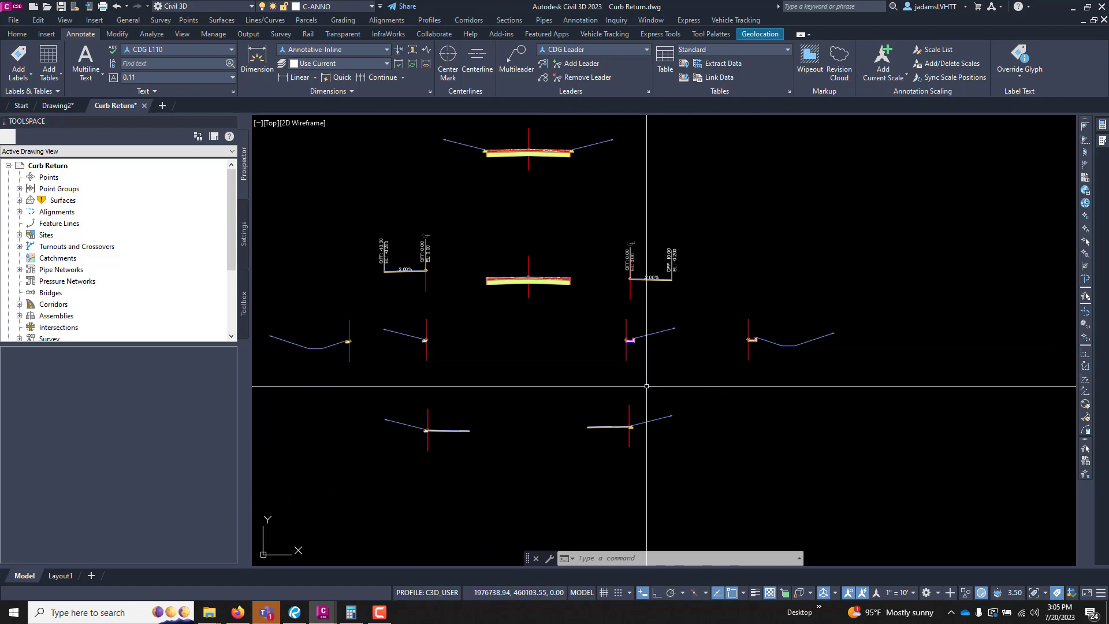
{"action": "scroll", "coordinate": [766, 371], "scroll_direction": "up", "scroll_amount": 2}
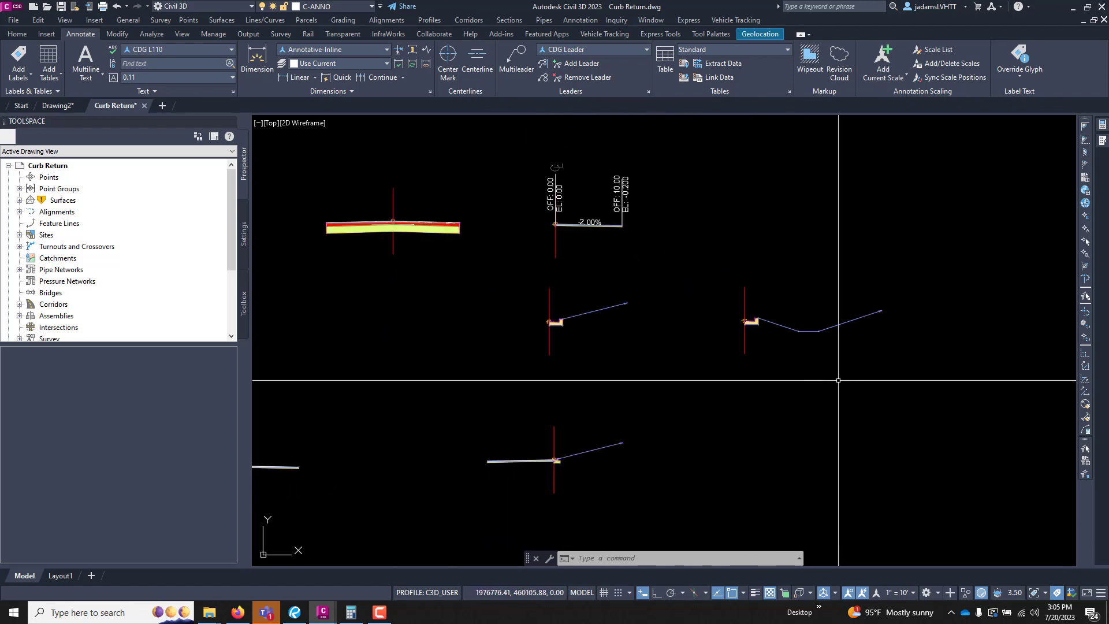
{"action": "scroll", "coordinate": [838, 380], "scroll_direction": "up", "scroll_amount": 2}
Step: Check the right curb-and-ditch assembly's properties, then draw a multiline text box beneath it
{"action": "left_click", "coordinate": [81, 54]}
{"action": "key", "text": "Escape"}
{"action": "left_click", "coordinate": [689, 301]}
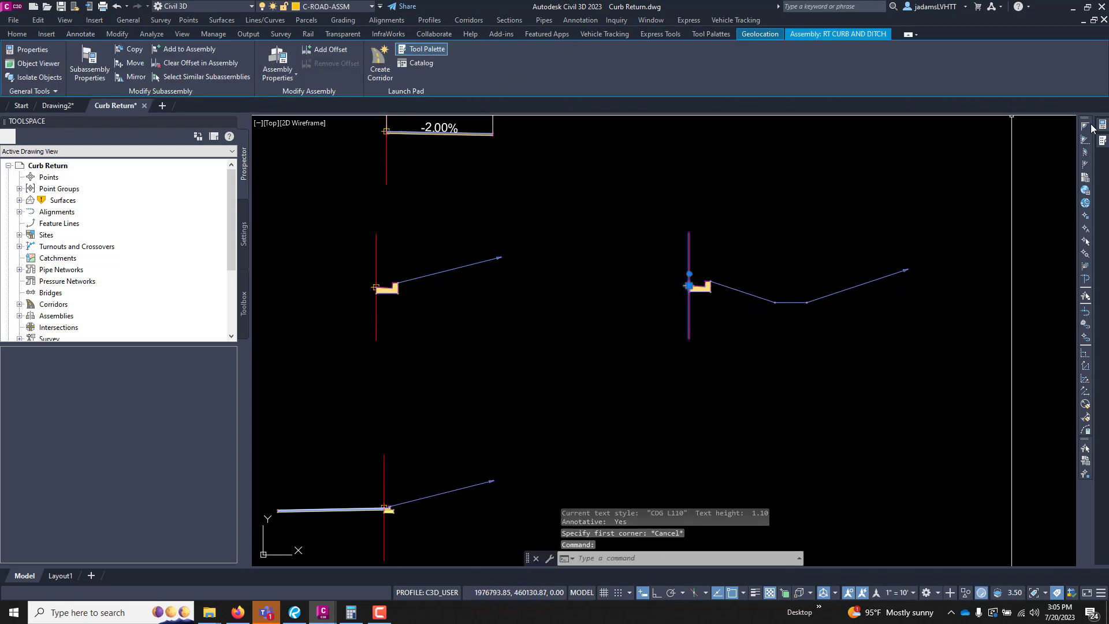
{"action": "mouse_move", "coordinate": [1093, 132]}
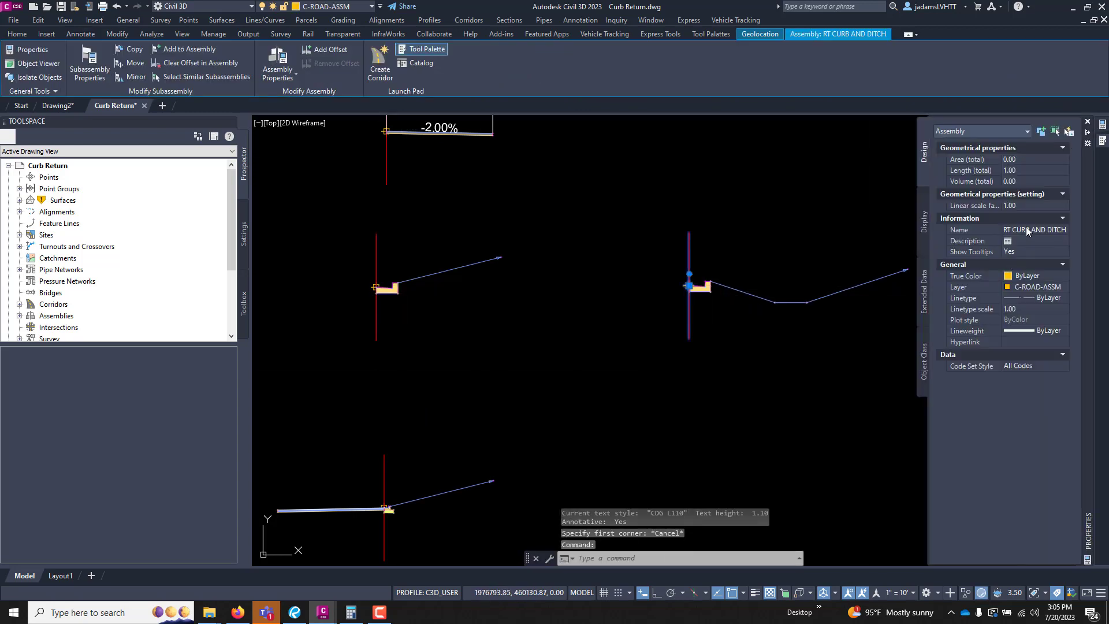
{"action": "key", "text": "Escape"}
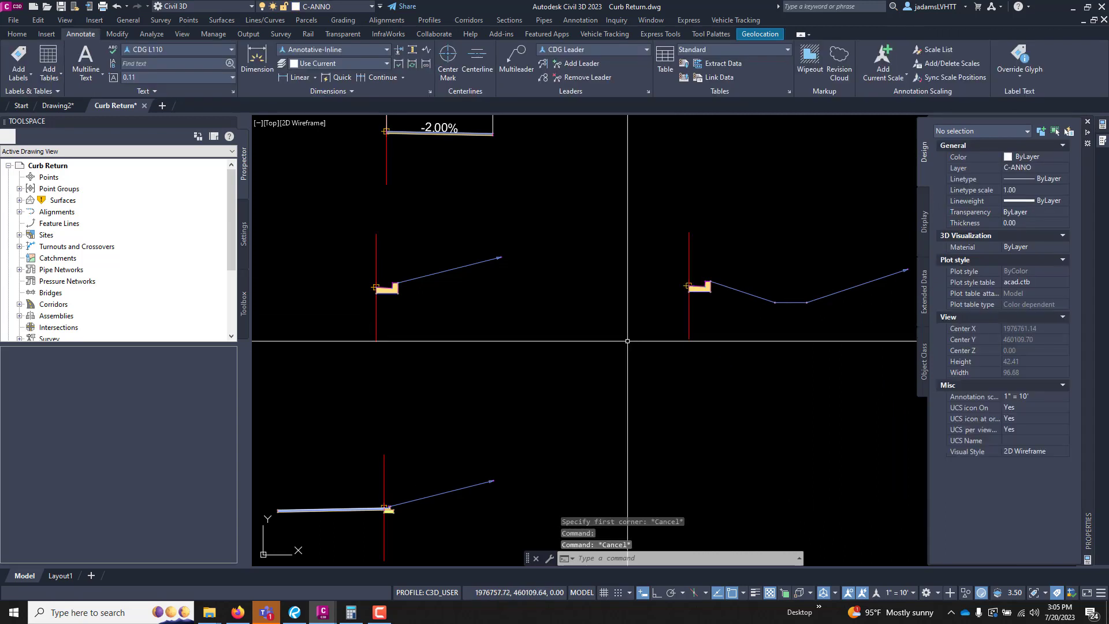
{"action": "left_click", "coordinate": [86, 57]}
{"action": "left_click", "coordinate": [609, 342]}
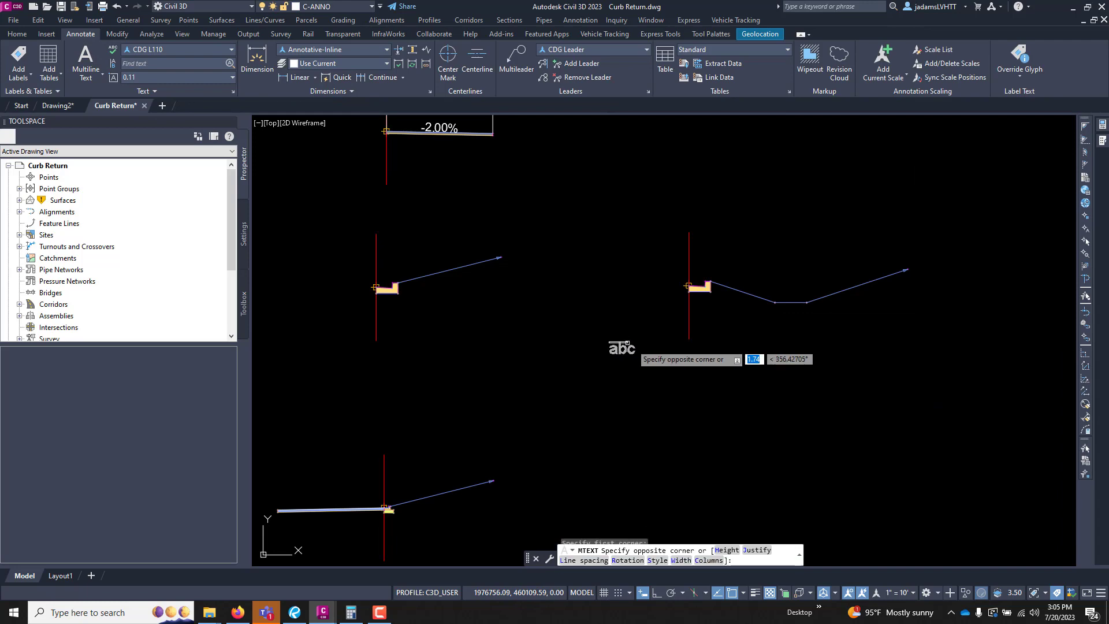
{"action": "left_click", "coordinate": [818, 396]}
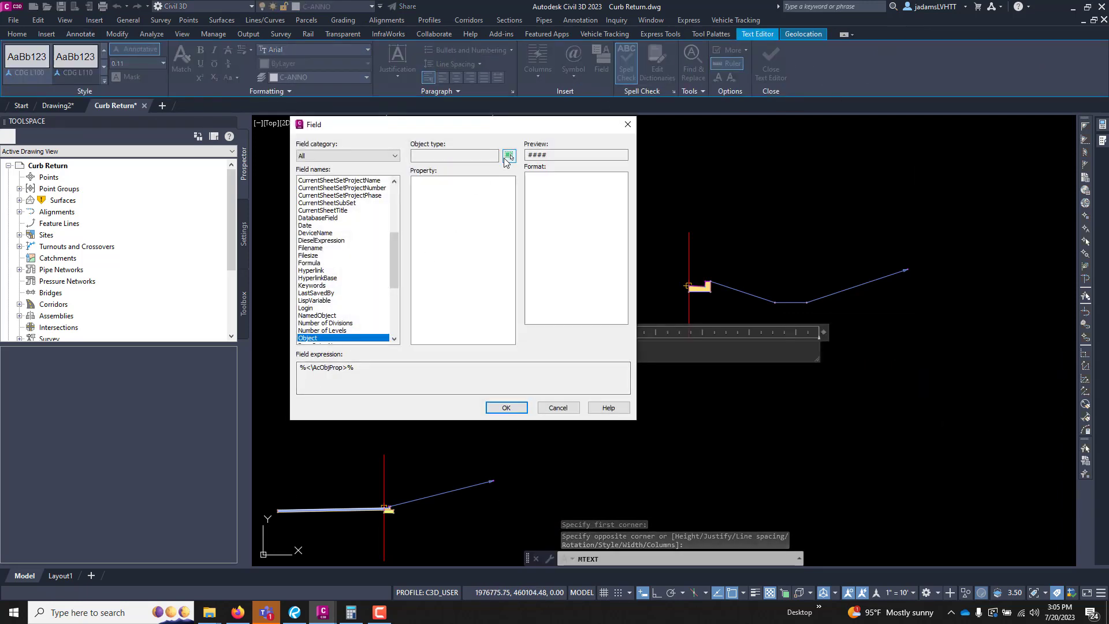
Step: Insert a field showing the assembly's Name, RT CURB AND DITCH, into the text box
{"action": "left_click", "coordinate": [508, 156]}
{"action": "left_click", "coordinate": [376, 287]}
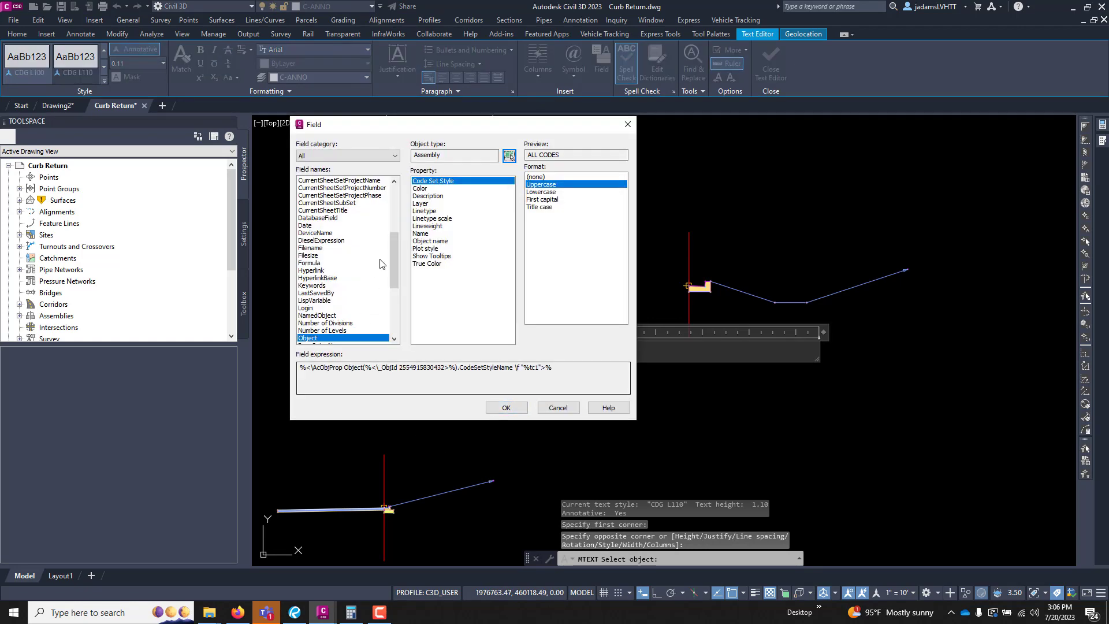
{"action": "left_click", "coordinate": [421, 234]}
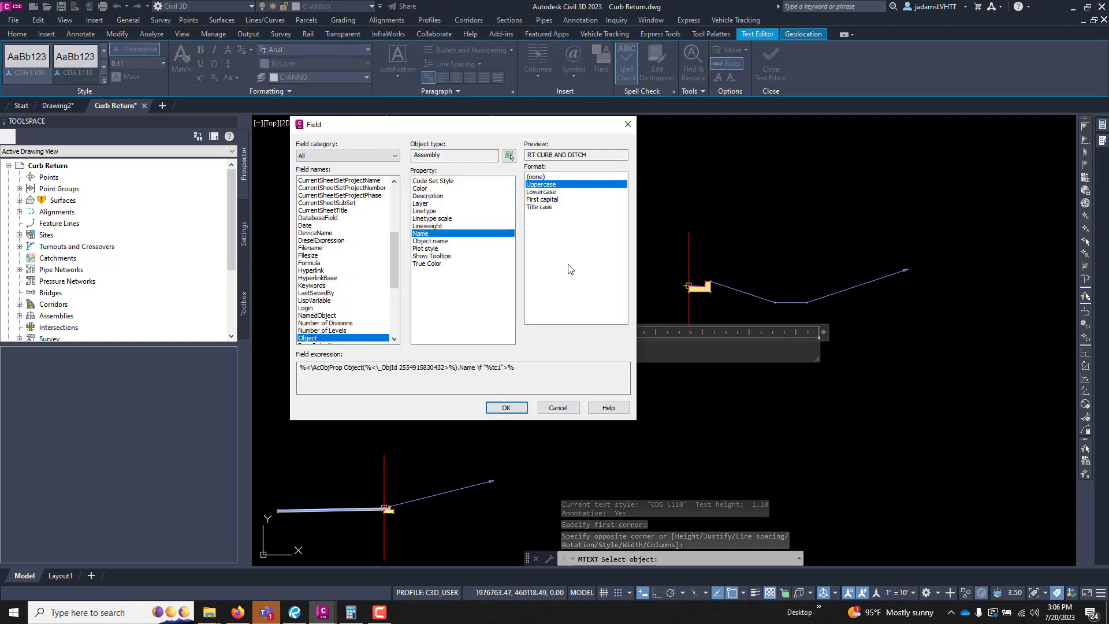
{"action": "left_click", "coordinate": [506, 407]}
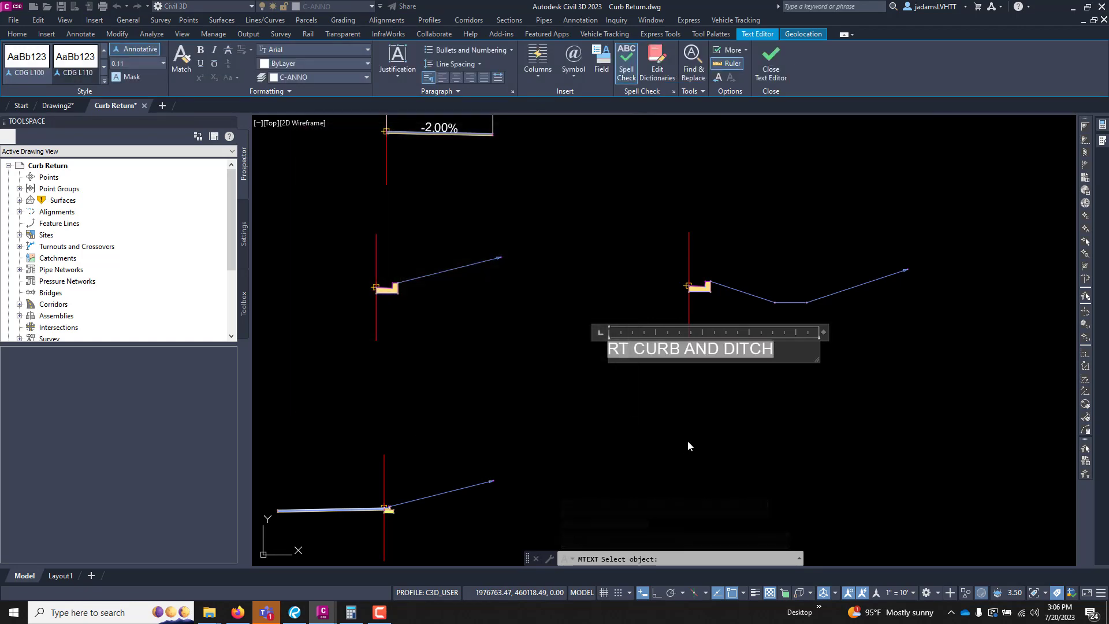
{"action": "left_click", "coordinate": [688, 440]}
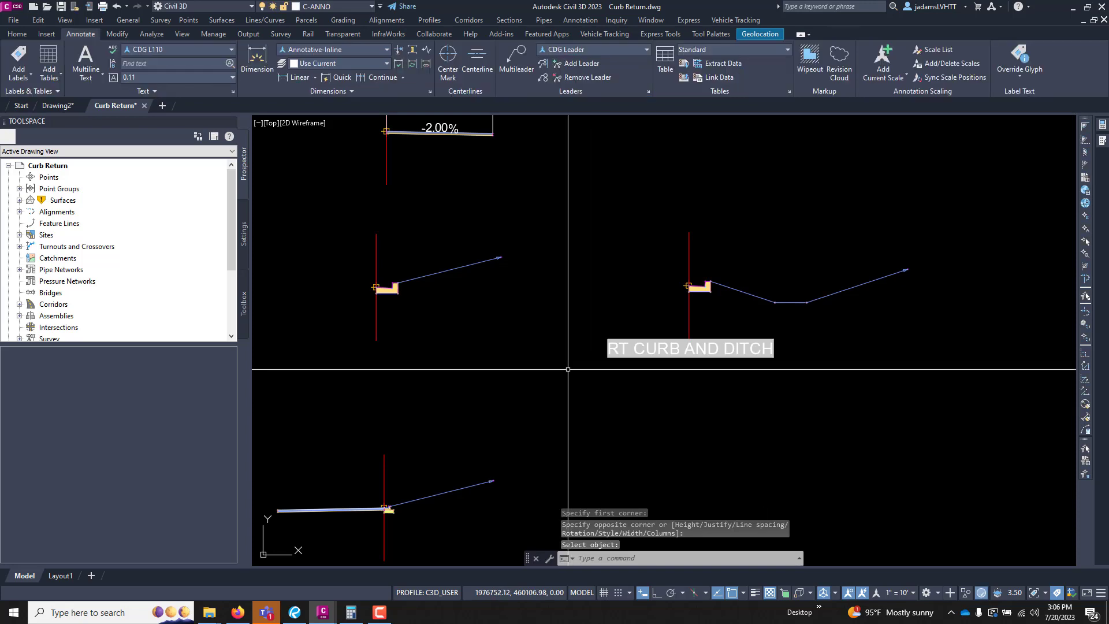
Step: Select the new label and the red assembly baseline to verify them, then clear selection
{"action": "left_click", "coordinate": [612, 349]}
{"action": "left_click", "coordinate": [546, 255]}
{"action": "key", "text": "Escape"}
{"action": "left_click", "coordinate": [689, 311]}
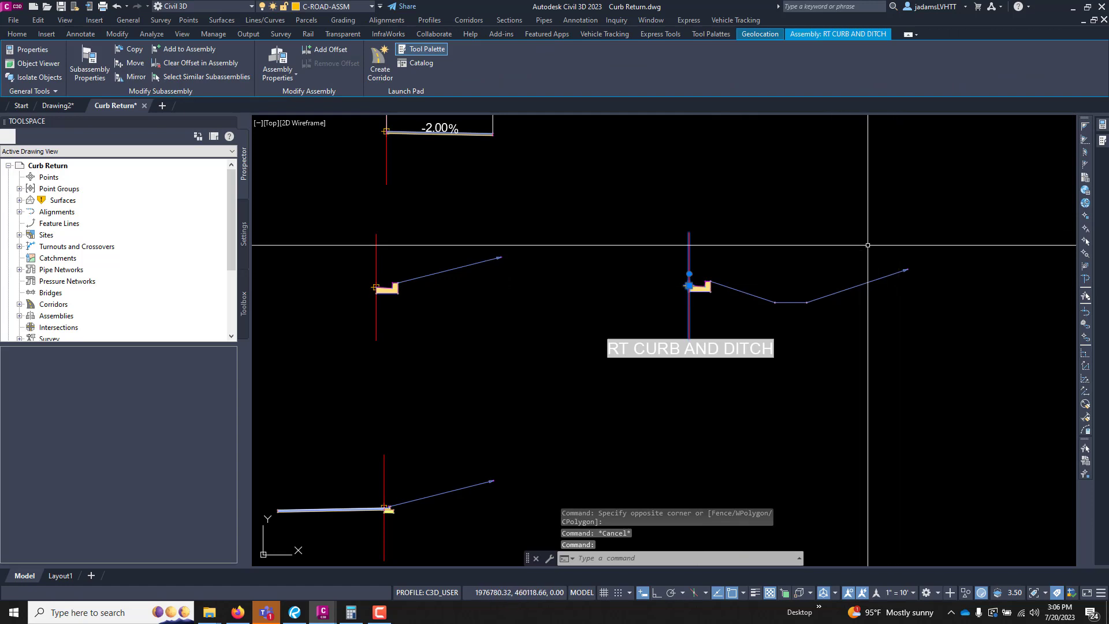
{"action": "key", "text": "Escape"}
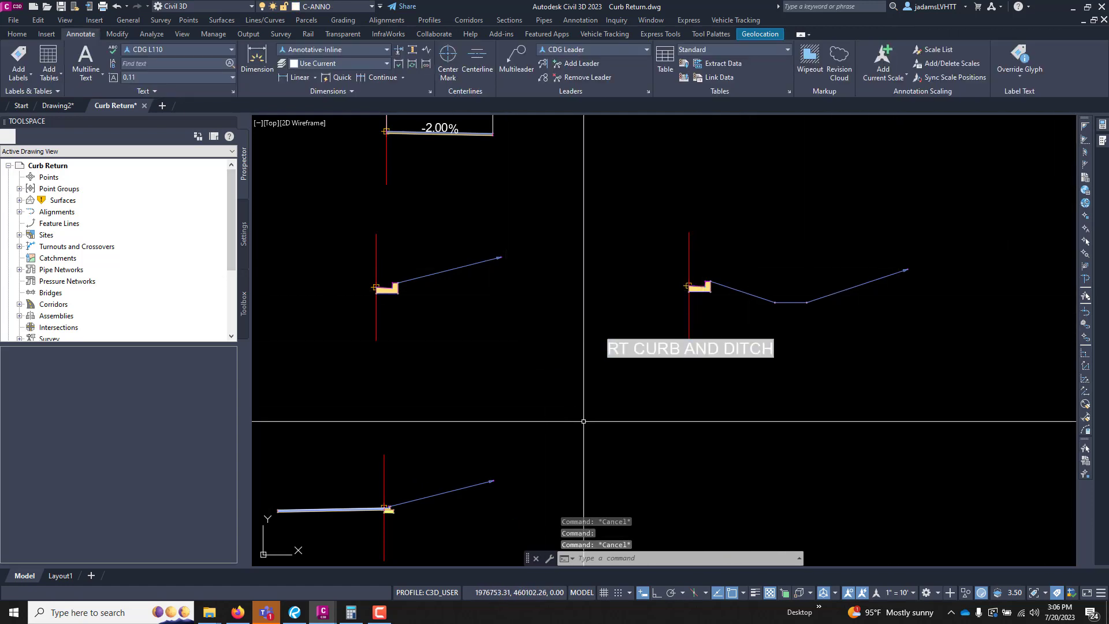
{"action": "scroll", "coordinate": [612, 383], "scroll_direction": "down", "scroll_amount": 5}
{"action": "scroll", "coordinate": [635, 329], "scroll_direction": "up", "scroll_amount": 3}
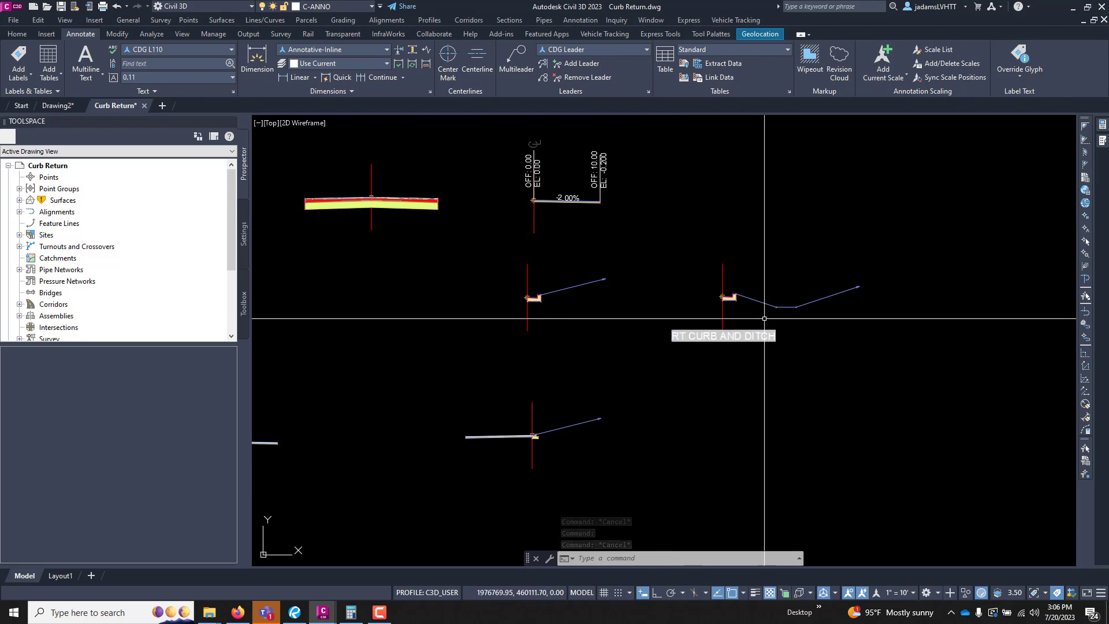
Step: Begin opening a file from the Start tab, try the file-type list, then cancel the browser
{"action": "left_click", "coordinate": [21, 106]}
{"action": "left_click", "coordinate": [113, 224]}
{"action": "left_click", "coordinate": [395, 382]}
{"action": "left_click", "coordinate": [327, 405]}
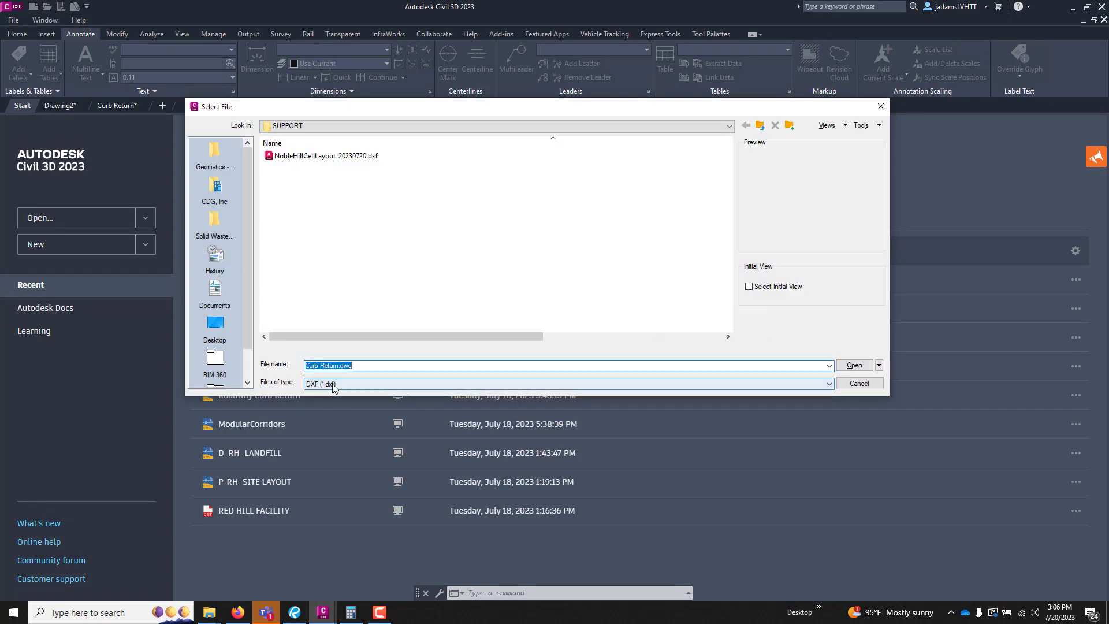
{"action": "left_click", "coordinate": [327, 383]}
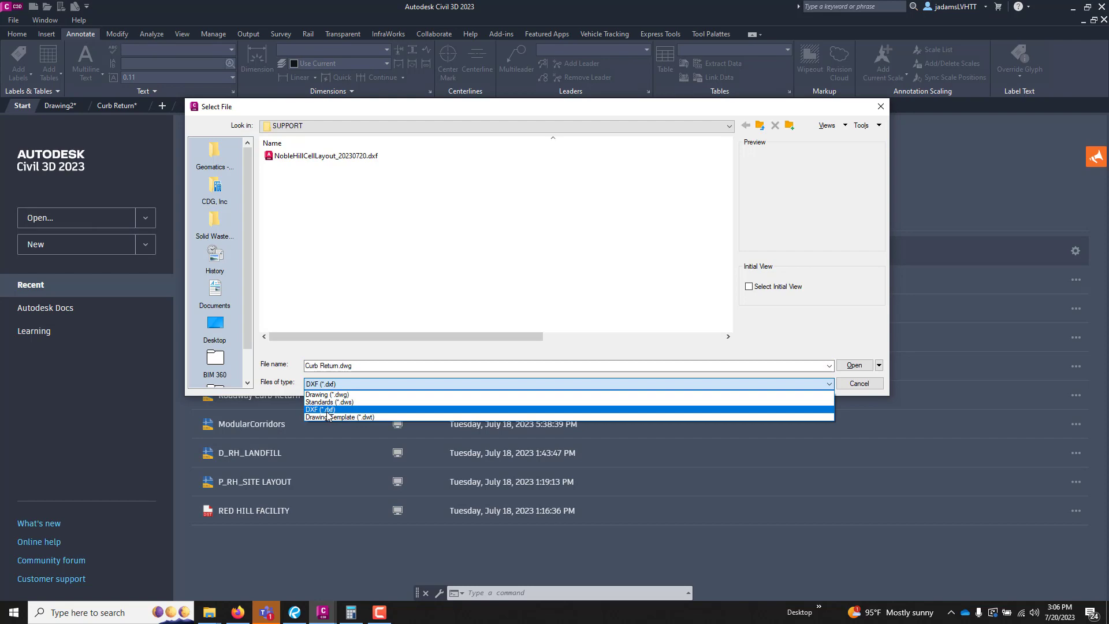
{"action": "left_click", "coordinate": [350, 385]}
{"action": "key", "text": "Escape"}
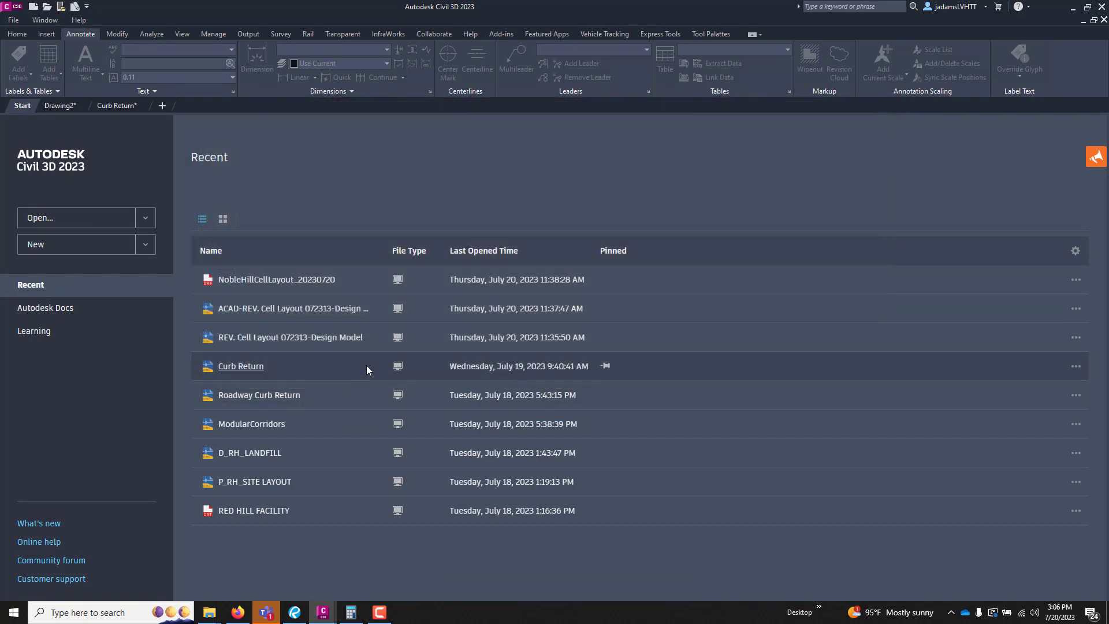
Step: Filter to Drawing Template (*.dwt) and open CDGSHEETTEMPLATE 34X22.DWT from the SheetTemplates folder
{"action": "left_click", "coordinate": [97, 227]}
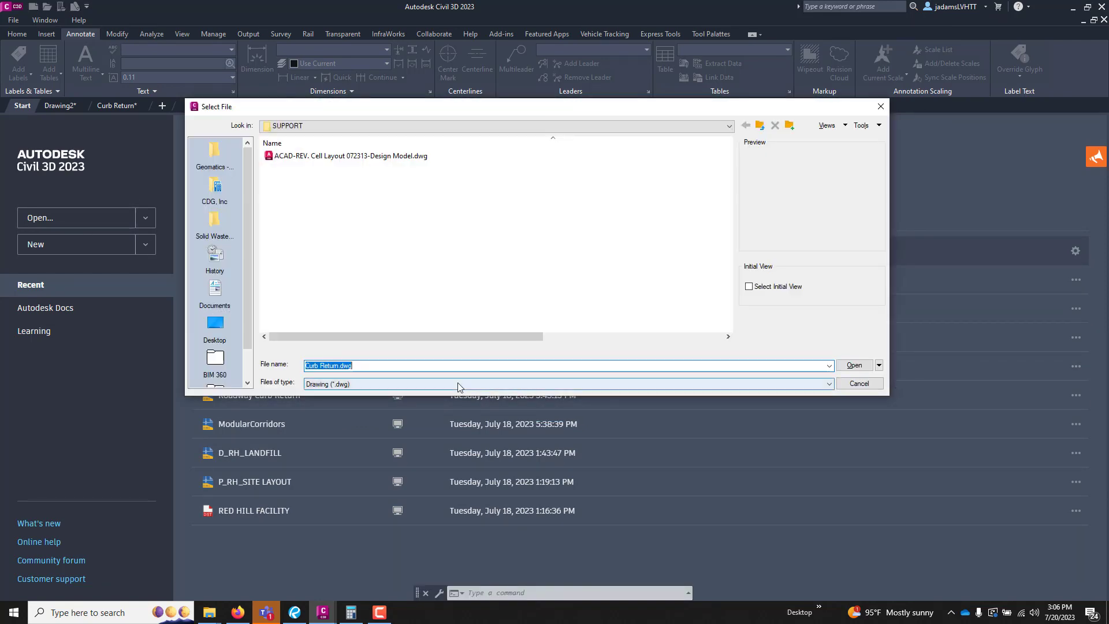
{"action": "left_click", "coordinate": [379, 383]}
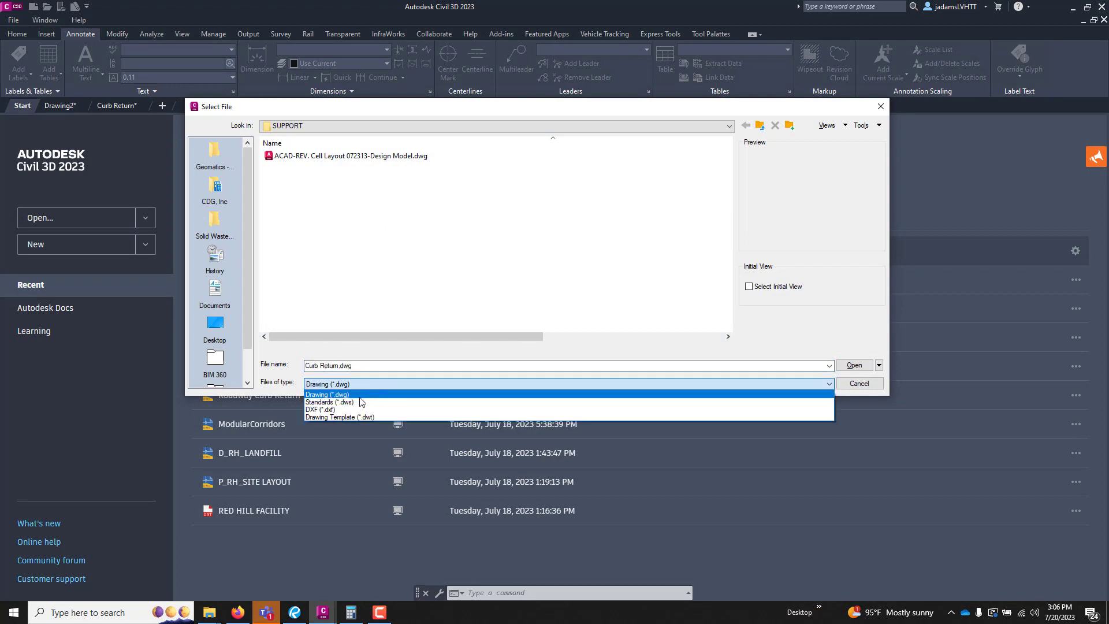
{"action": "left_click", "coordinate": [371, 416]}
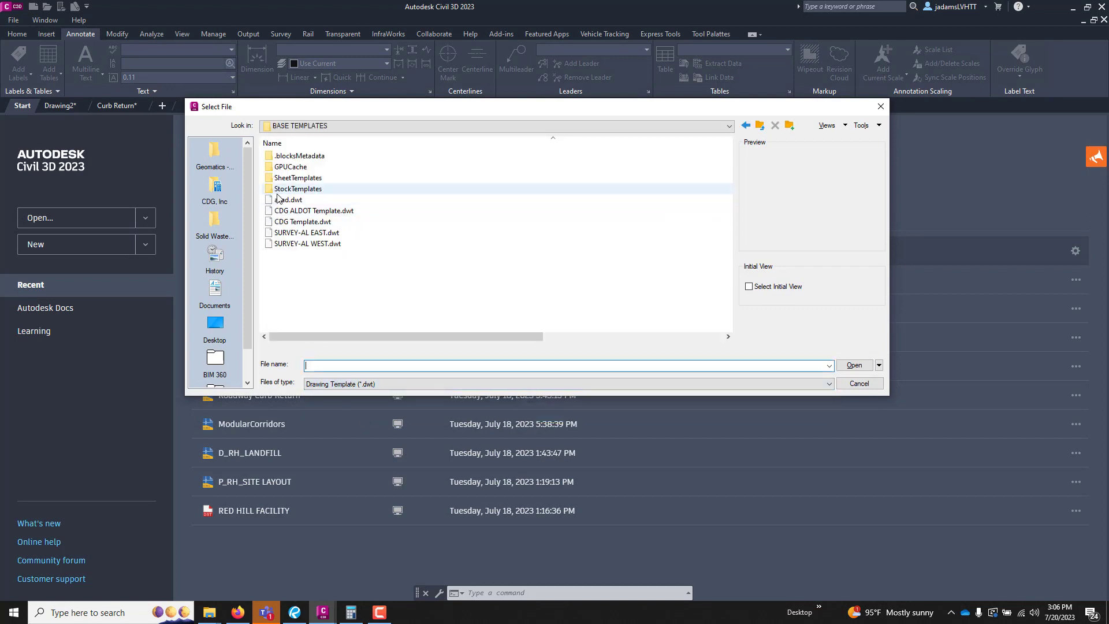
{"action": "double_click", "coordinate": [298, 177]}
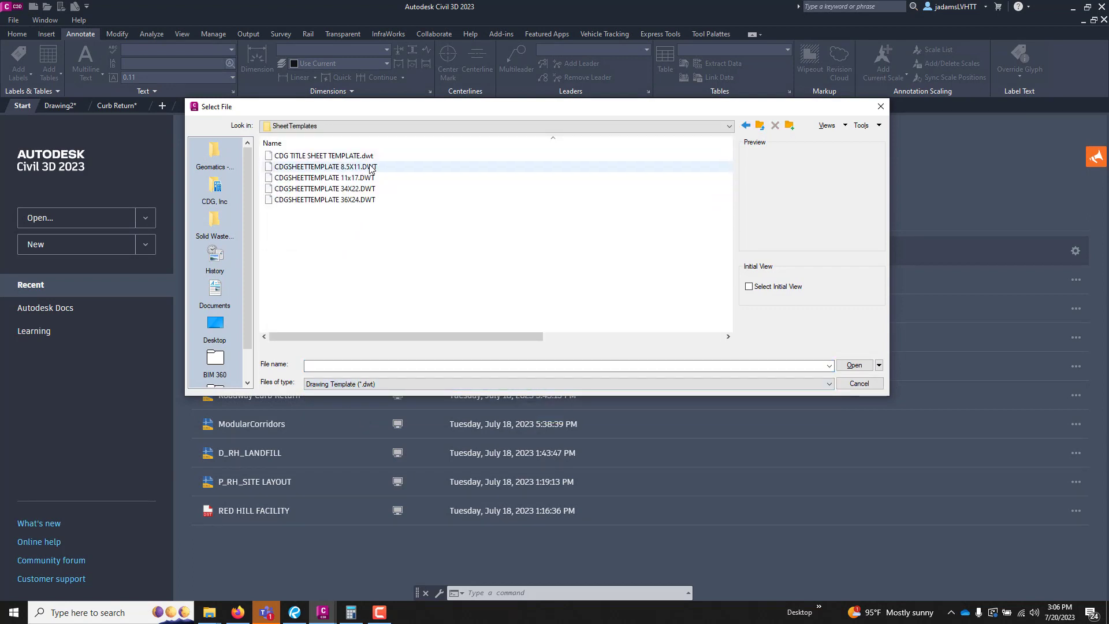
{"action": "left_click", "coordinate": [328, 189]}
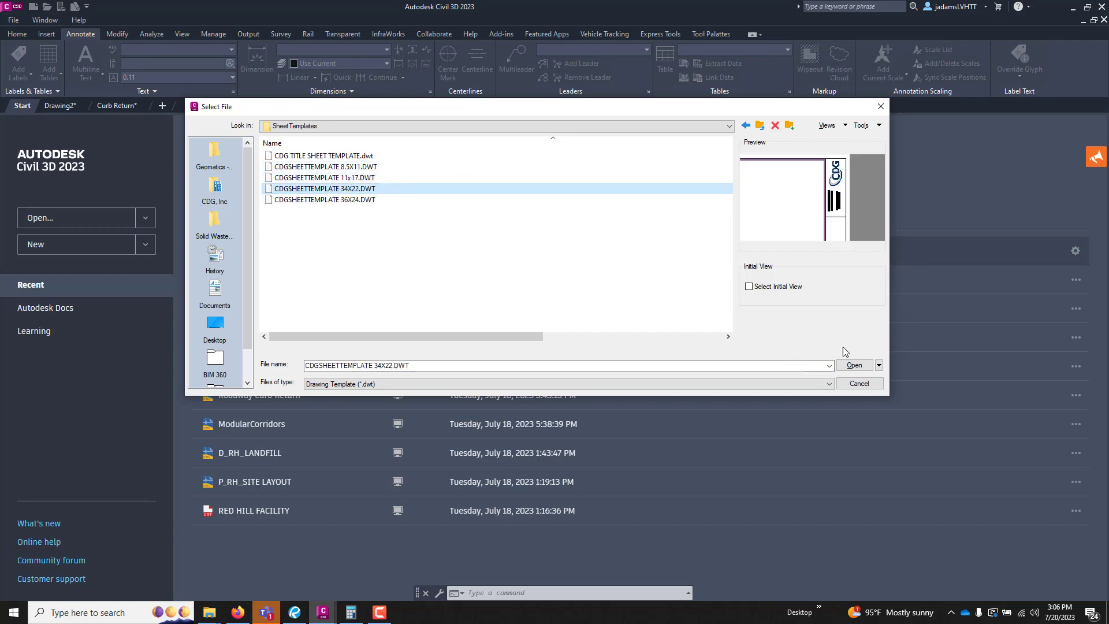
{"action": "left_click", "coordinate": [847, 366]}
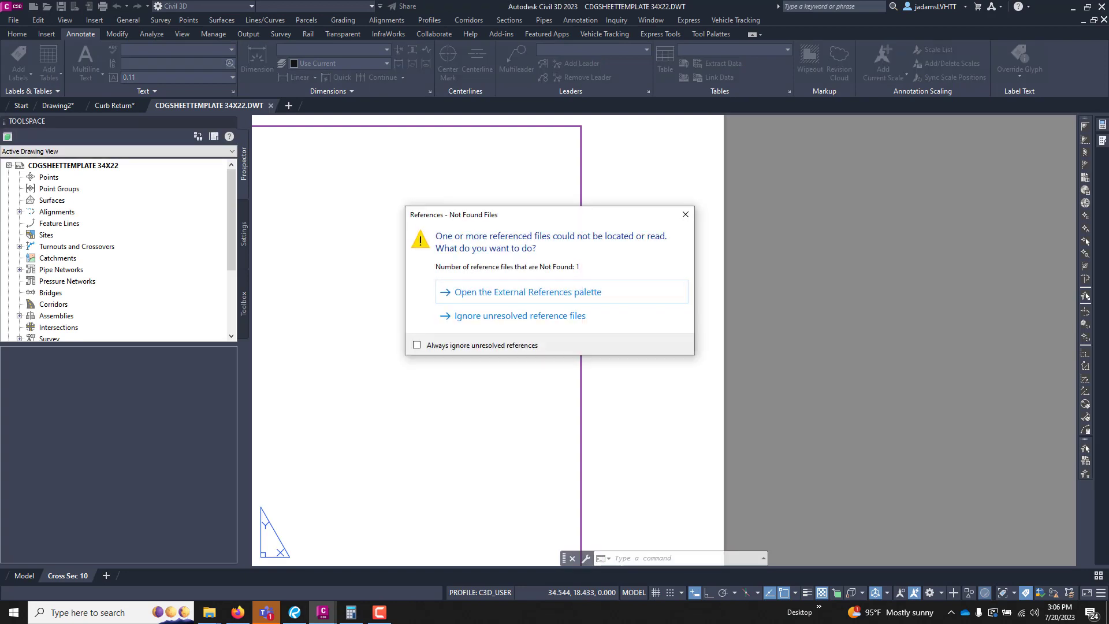
Step: Ignore the missing external reference and select the leftmost vertical title text
{"action": "left_click", "coordinate": [478, 316]}
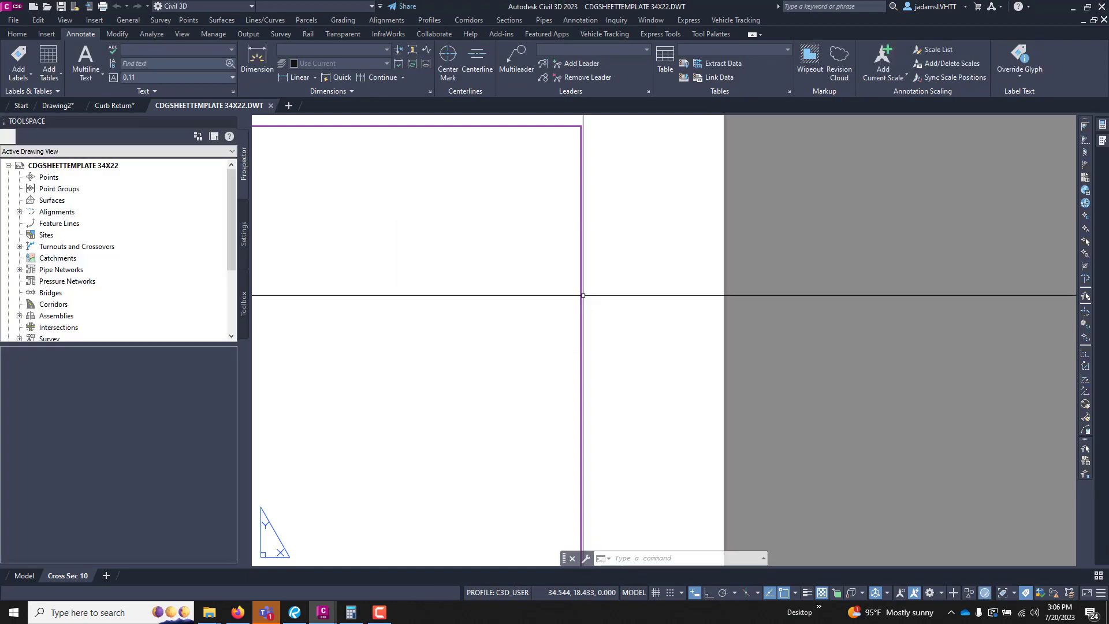
{"action": "scroll", "coordinate": [520, 404], "scroll_direction": "up", "scroll_amount": 4}
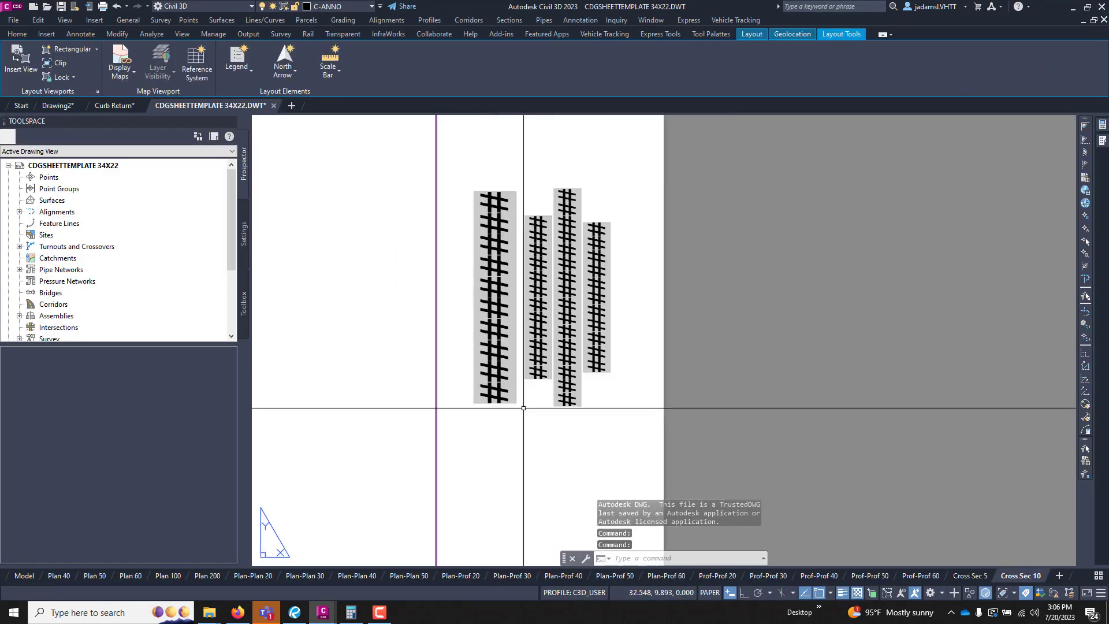
{"action": "left_click", "coordinate": [513, 336]}
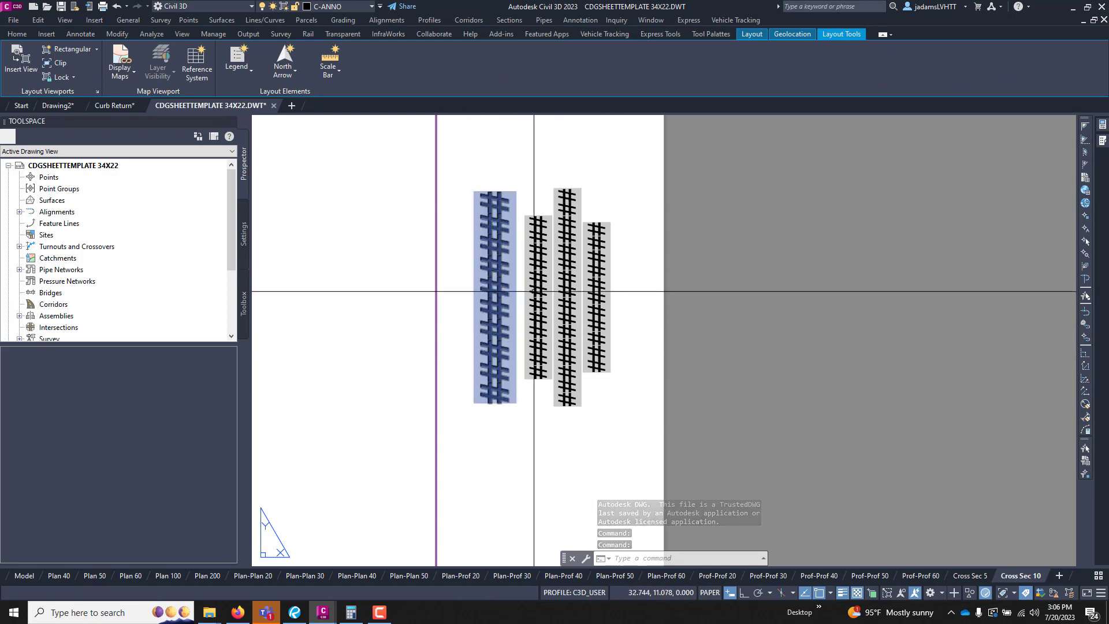
{"action": "key", "text": "Escape"}
{"action": "left_click", "coordinate": [489, 321]}
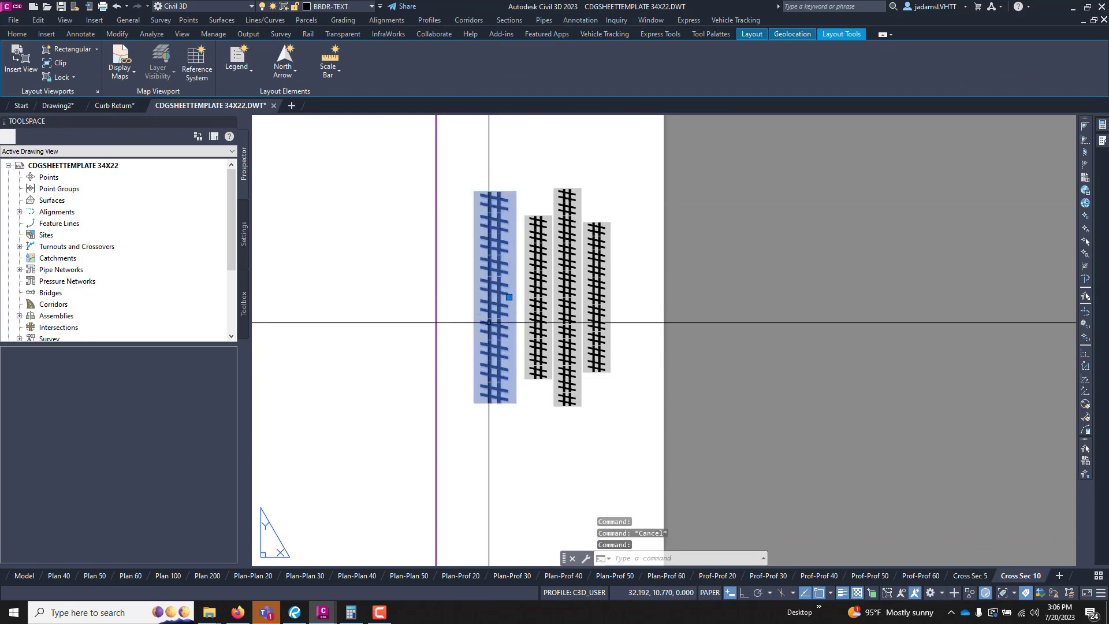
Step: Inspect the title's field, confirming CurrentSheetTitle in Uppercase, and cancel without changes
{"action": "double_click", "coordinate": [495, 297]}
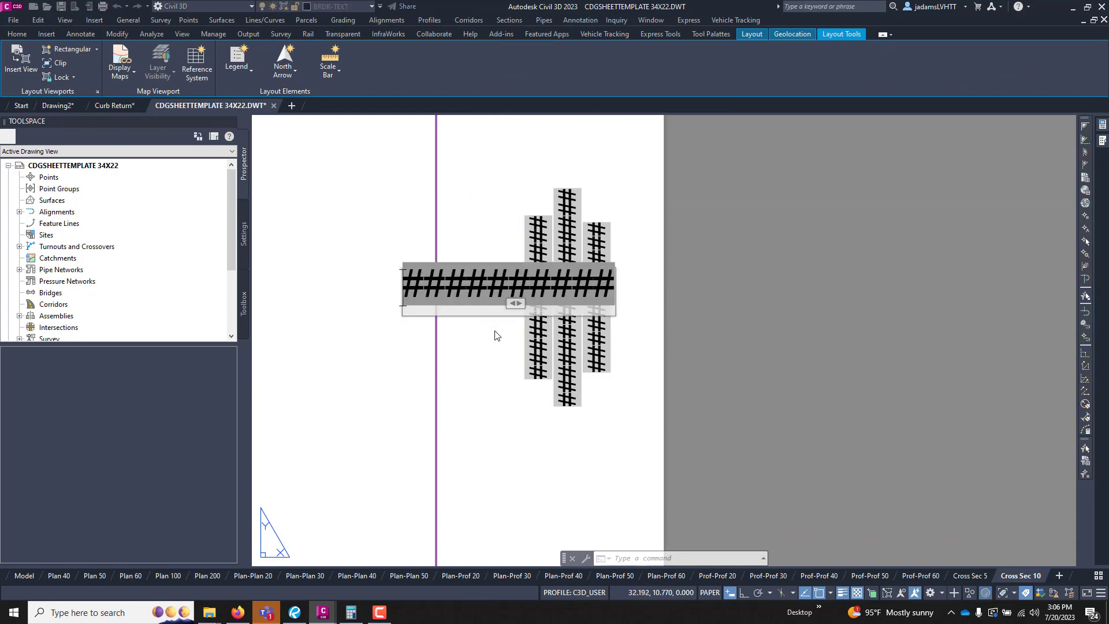
{"action": "right_click", "coordinate": [526, 287]}
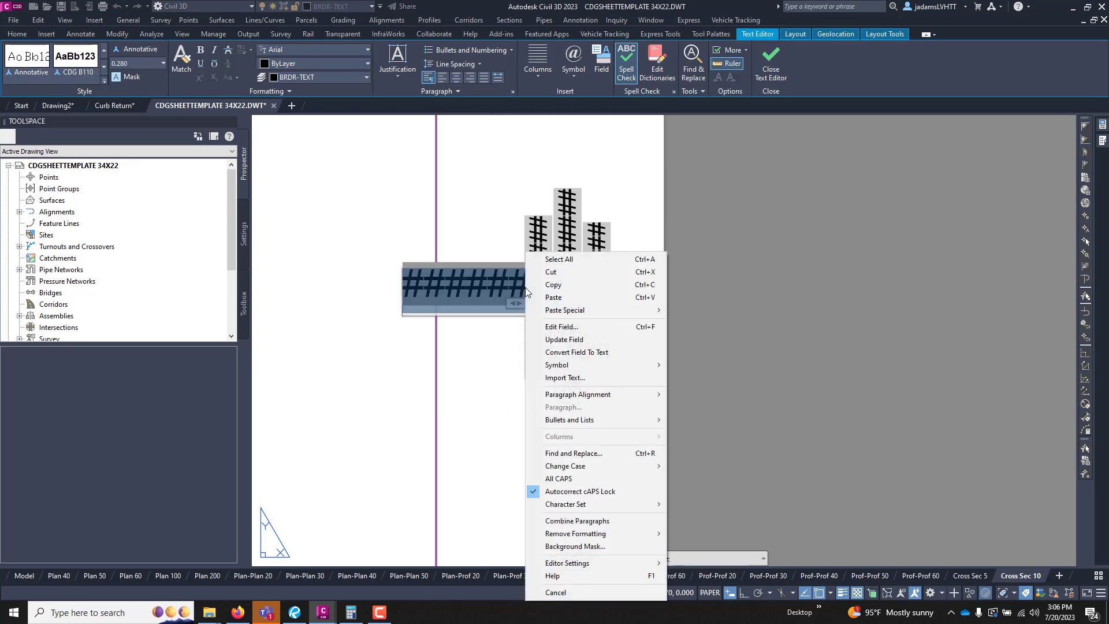
{"action": "left_click", "coordinate": [482, 282]}
{"action": "right_click", "coordinate": [482, 282]}
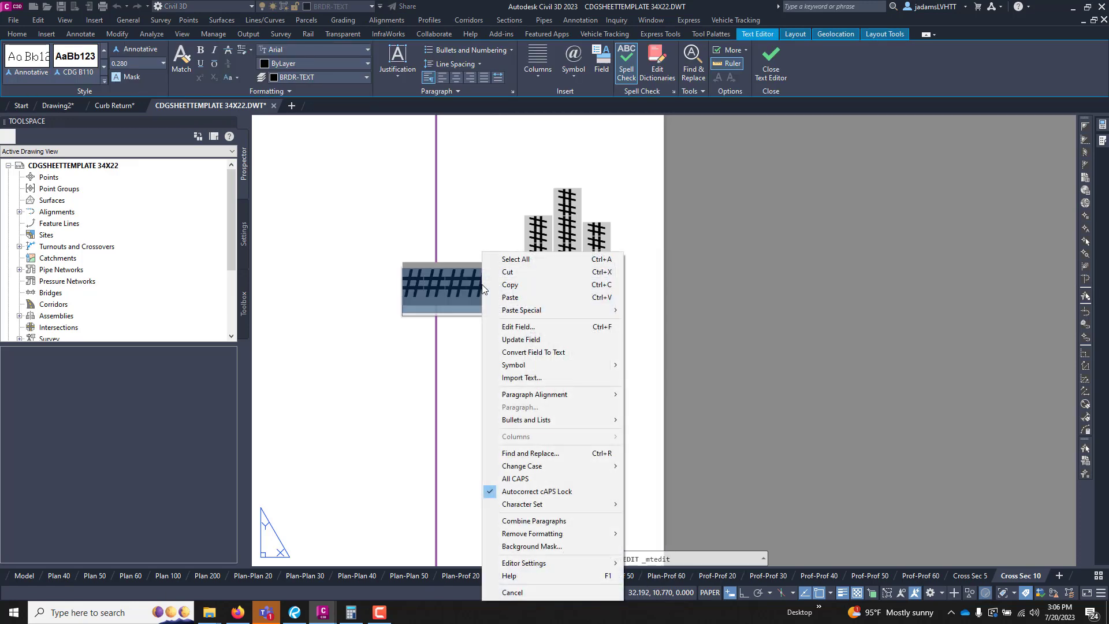
{"action": "left_click", "coordinate": [517, 327]}
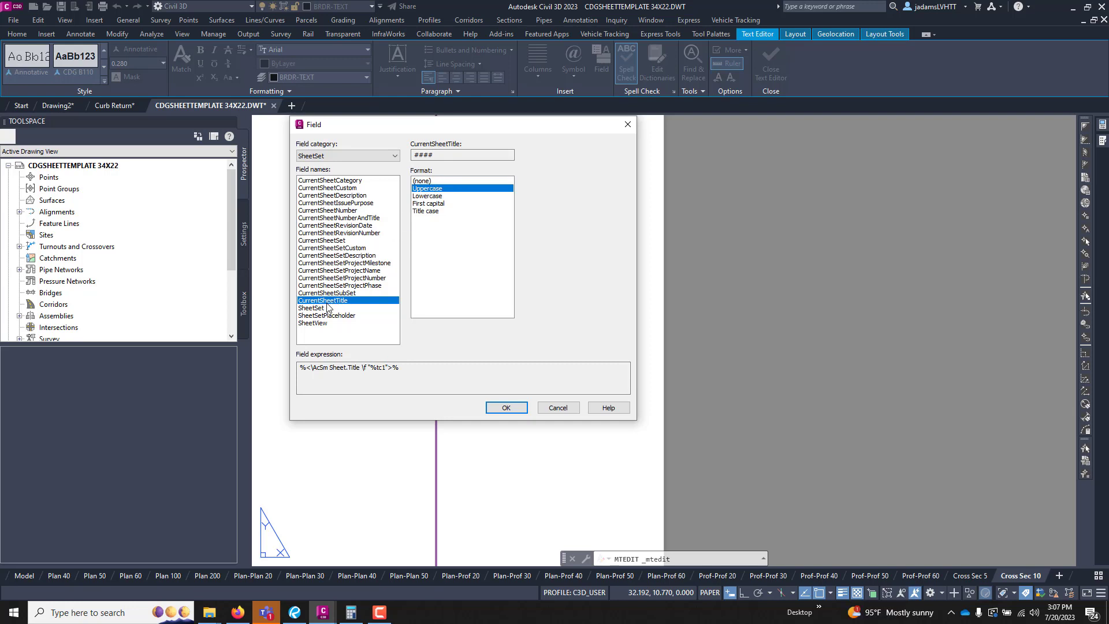
{"action": "left_click", "coordinate": [559, 408]}
{"action": "left_click", "coordinate": [658, 289]}
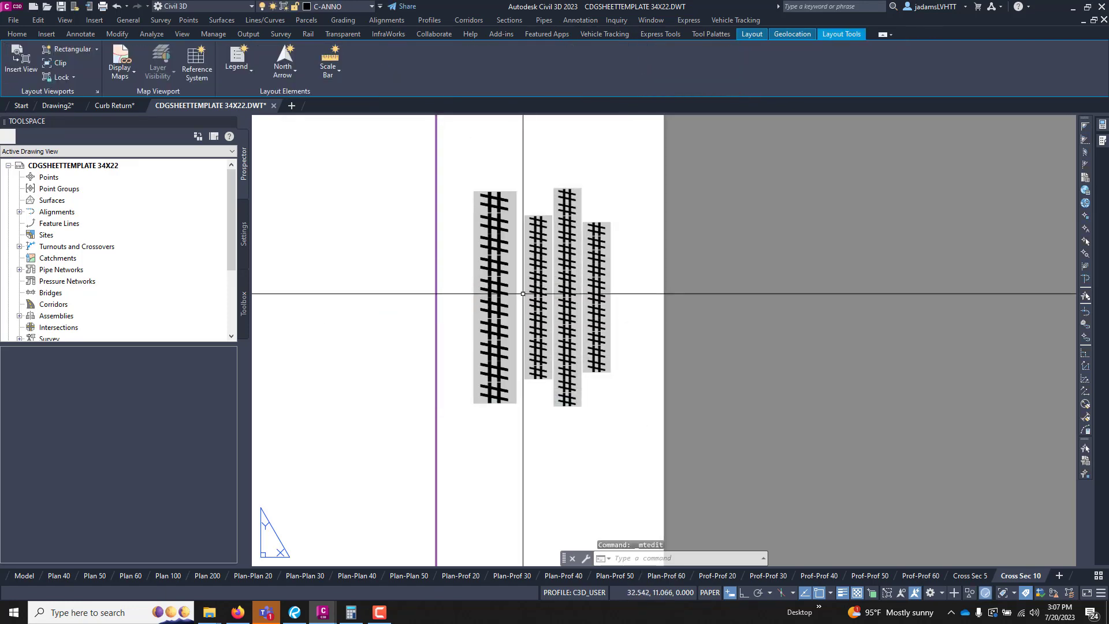
{"action": "scroll", "coordinate": [543, 404], "scroll_direction": "down", "scroll_amount": 5}
{"action": "scroll", "coordinate": [540, 441], "scroll_direction": "up", "scroll_amount": 4}
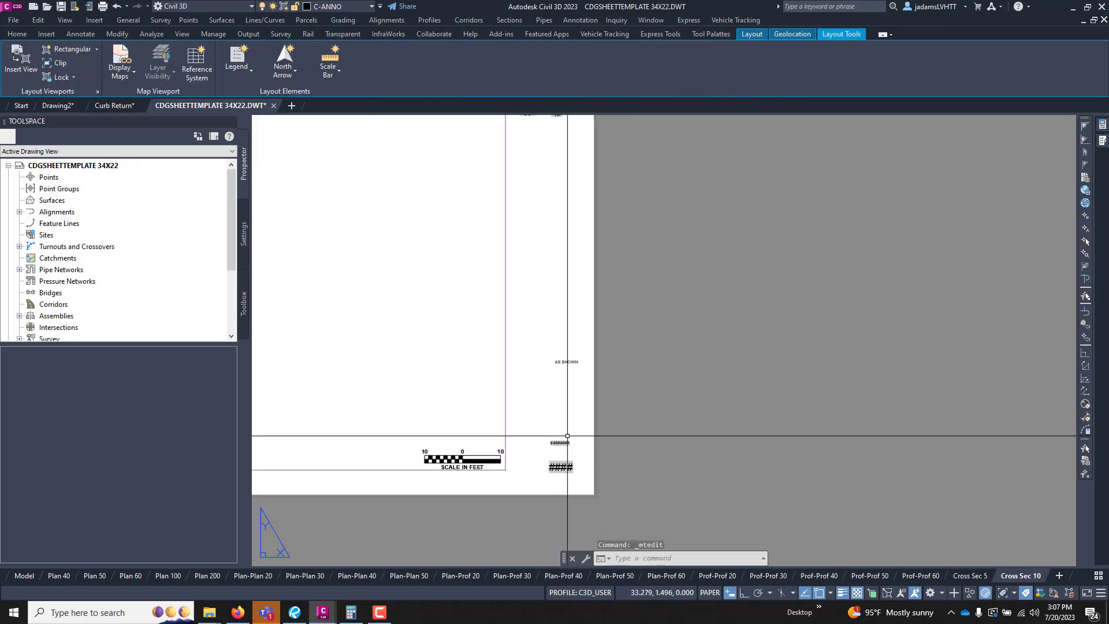
{"action": "scroll", "coordinate": [554, 358], "scroll_direction": "up", "scroll_amount": 5}
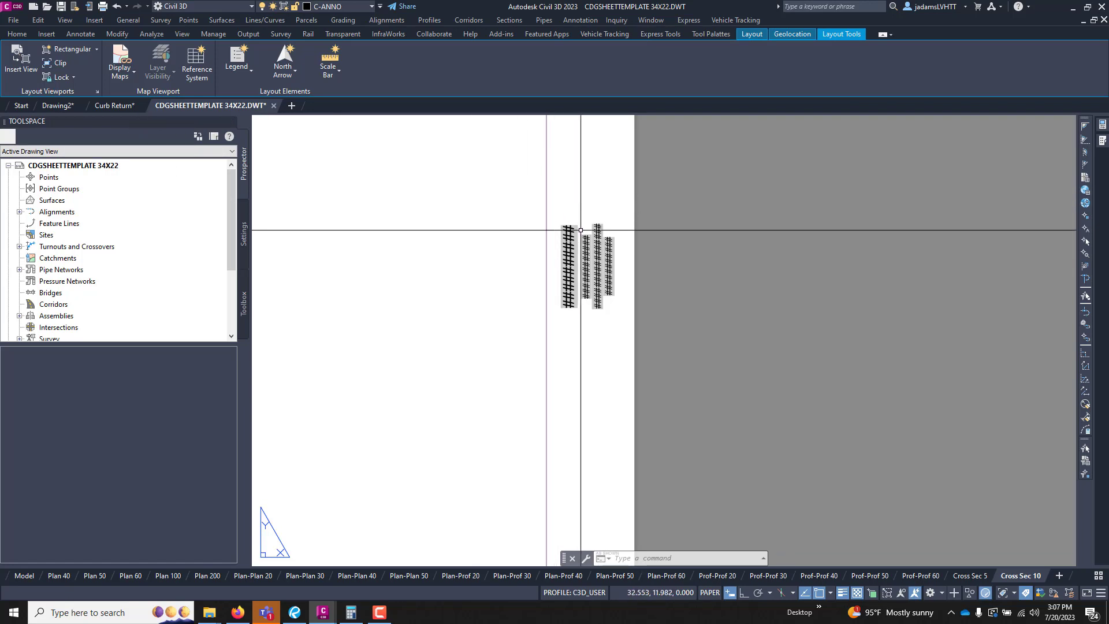
{"action": "left_click", "coordinate": [114, 105]}
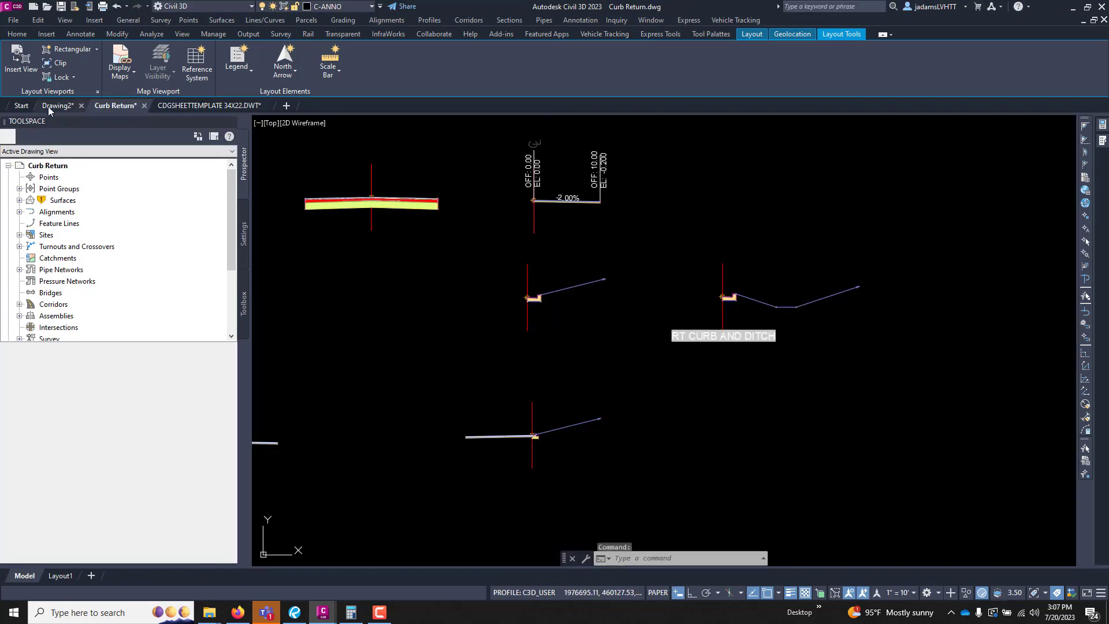
{"action": "left_click", "coordinate": [58, 105]}
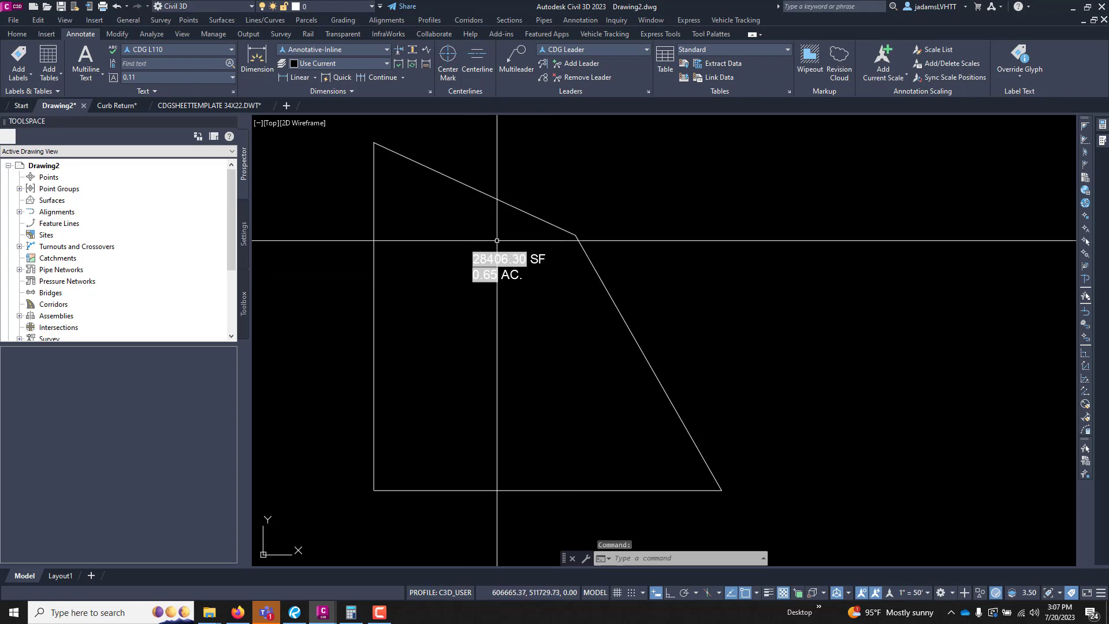
{"action": "left_click", "coordinate": [130, 105]}
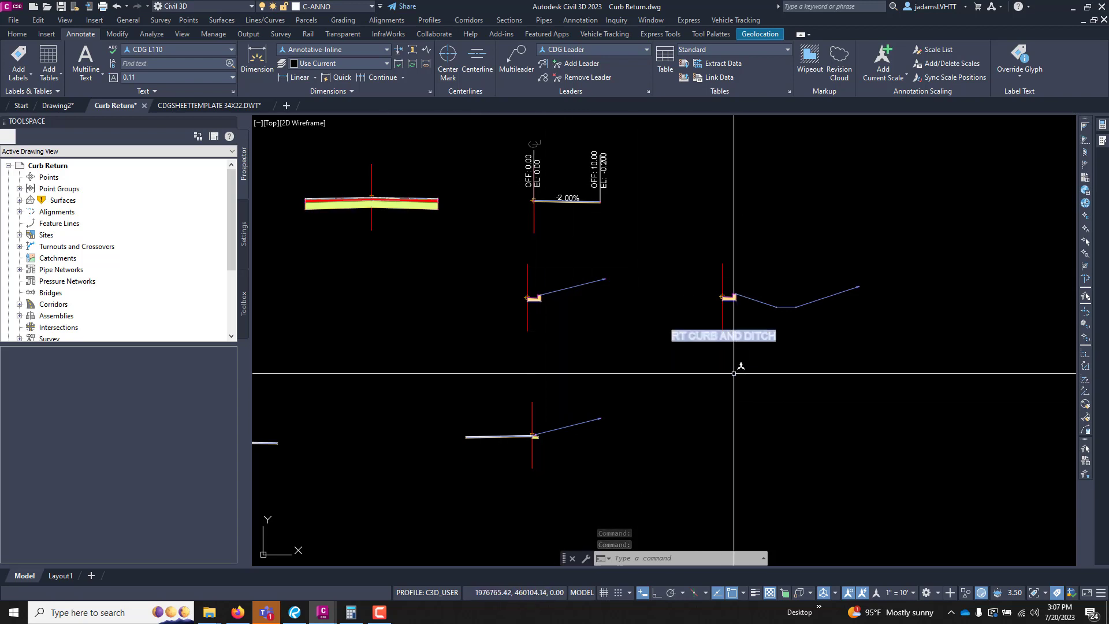
{"action": "left_click", "coordinate": [212, 109]}
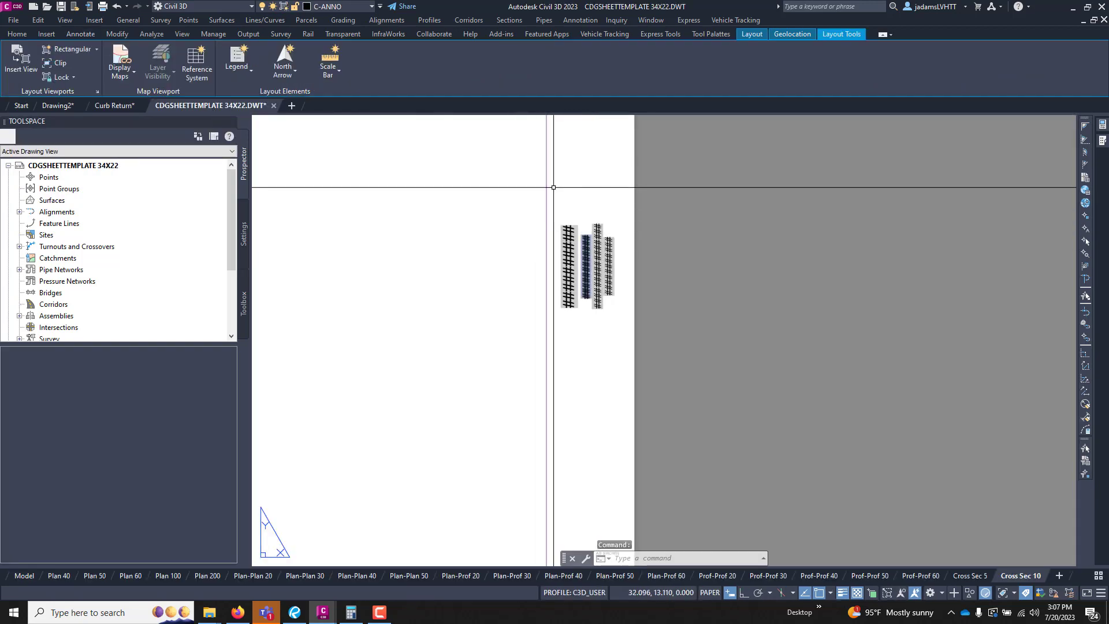